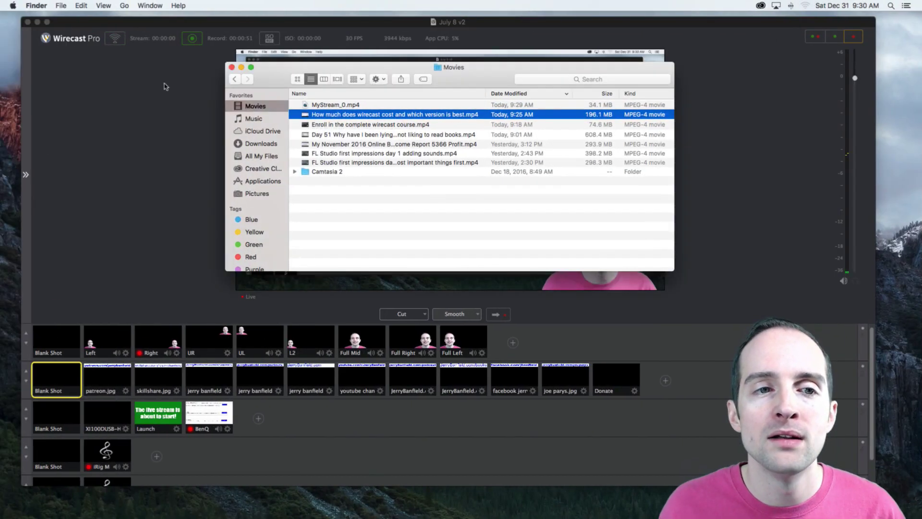
Switch from the Finder Movies folder to Wirecast.
click(179, 67)
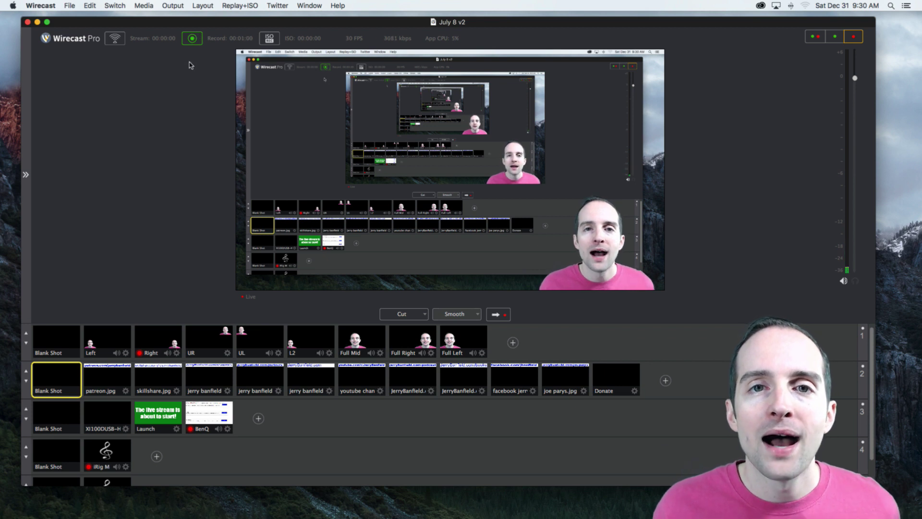
key(super+Tab)
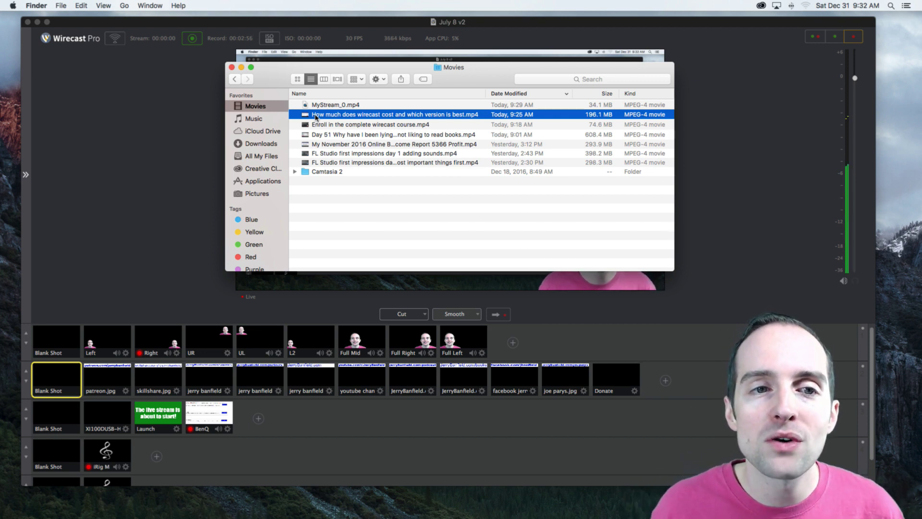
click(196, 79)
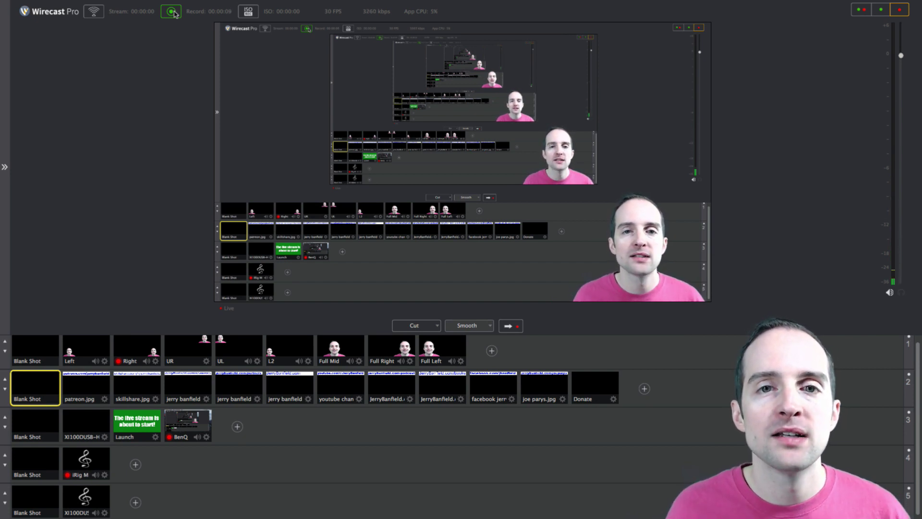
Show the Left, UR, UL and L2 camera shots live one after another on the first layer.
scroll(209, 375, down, 1)
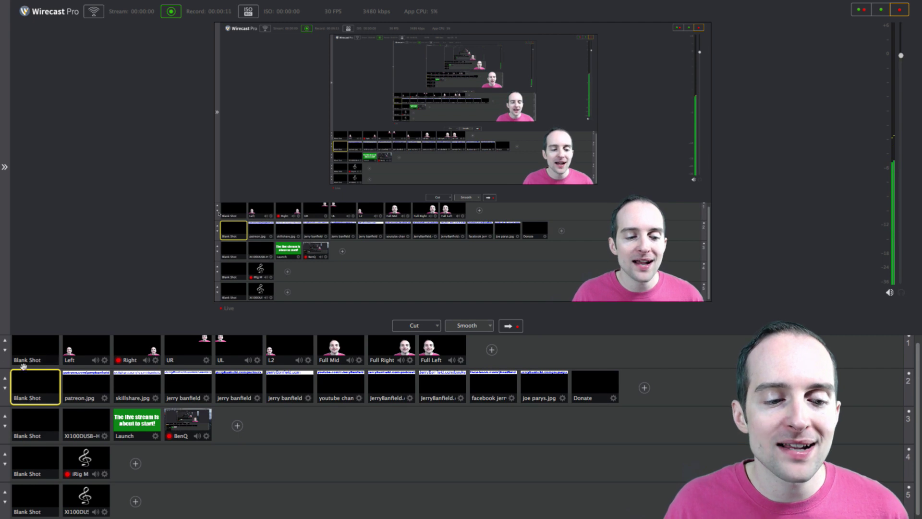
scroll(67, 372, up, 2)
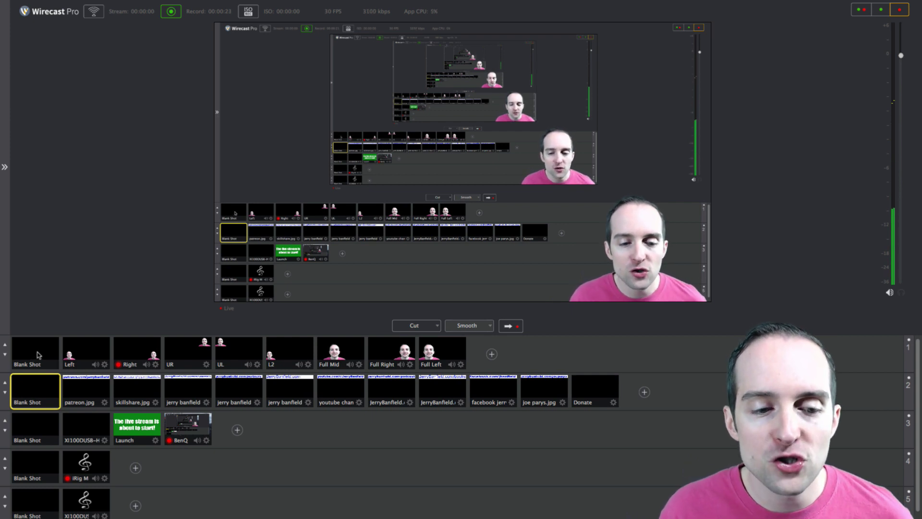
scroll(38, 354, down, 1)
scroll(38, 355, up, 1)
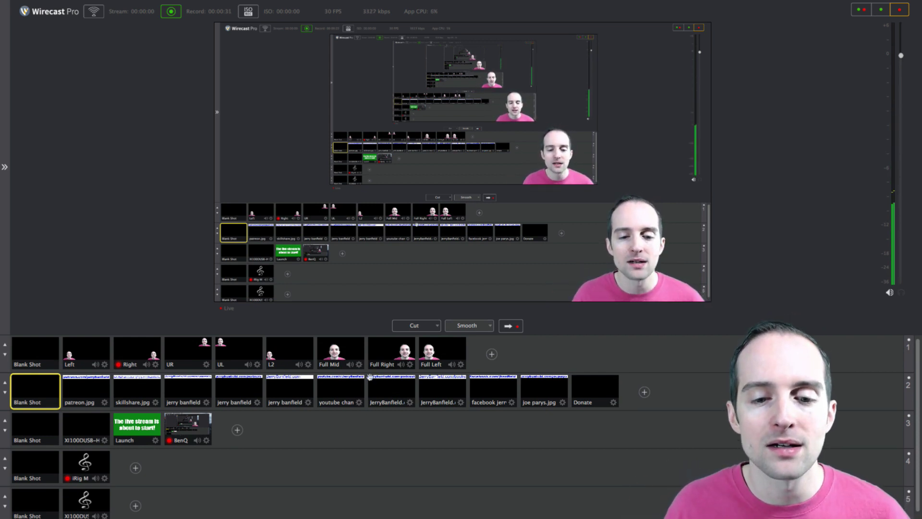
click(87, 351)
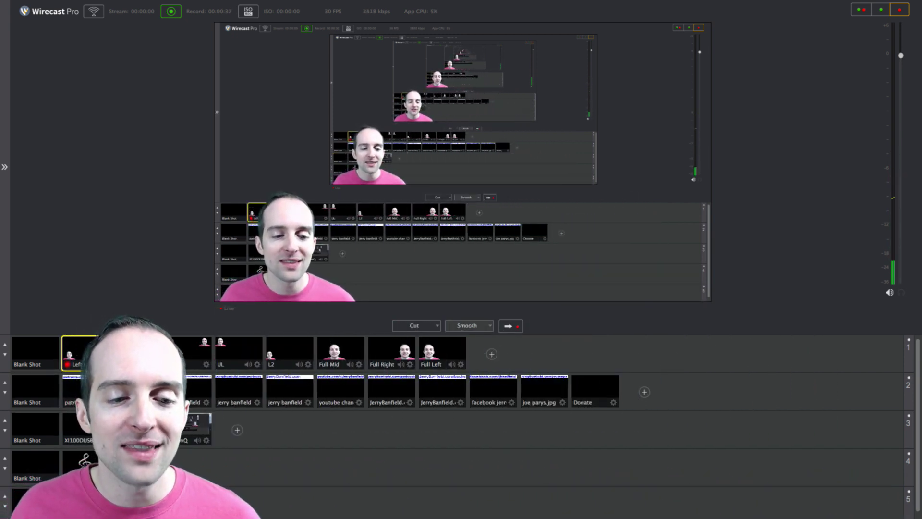
click(204, 353)
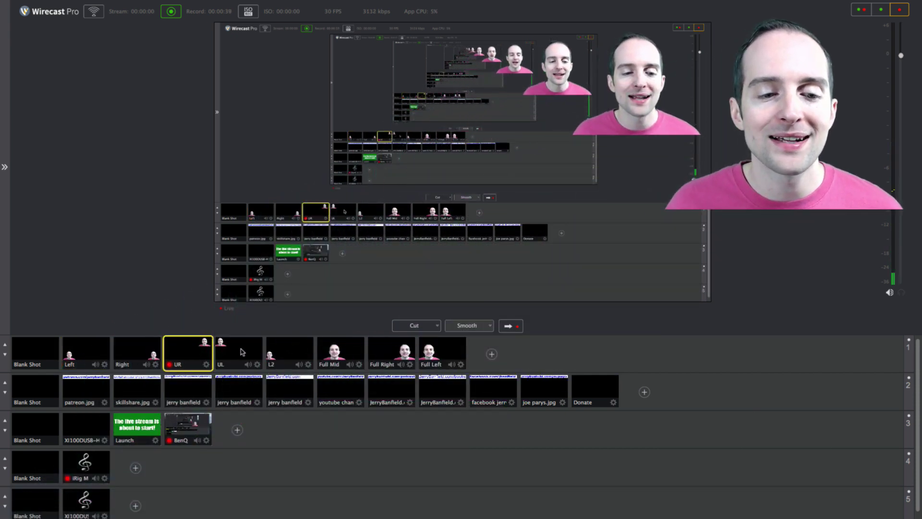
click(244, 352)
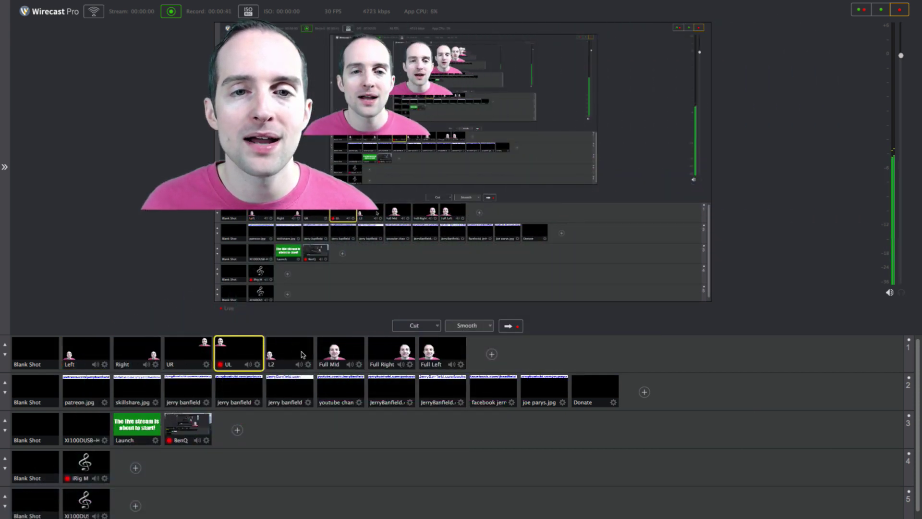
click(290, 352)
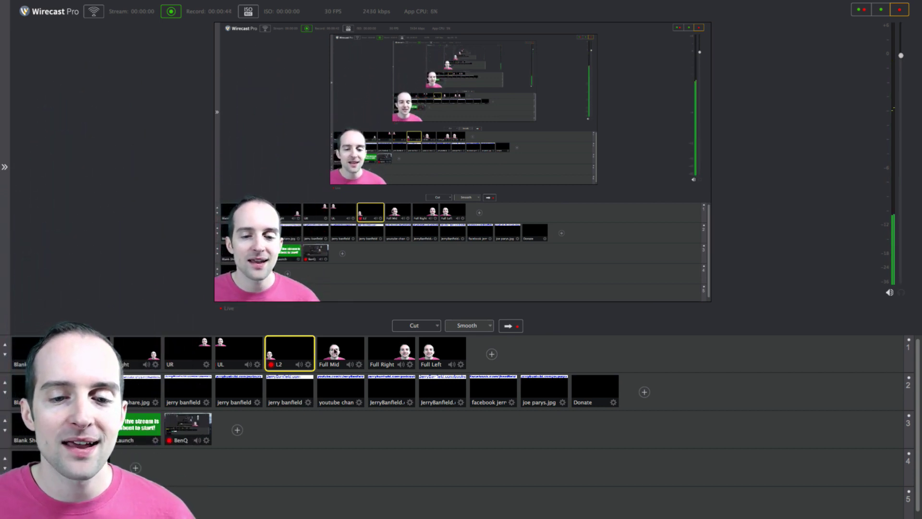
Show the Full Mid, Full Right and Full Left camera shots live in turn, ending on the first layer's Blank Shot.
click(335, 352)
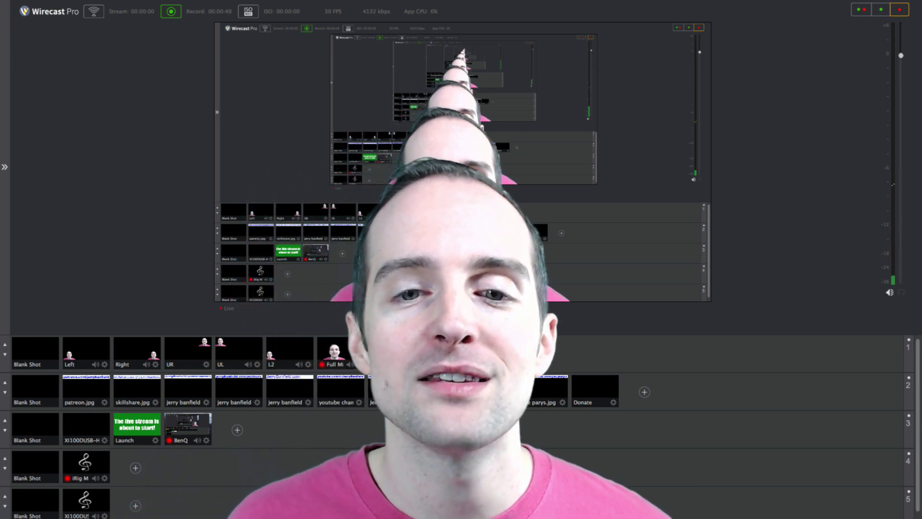
click(400, 353)
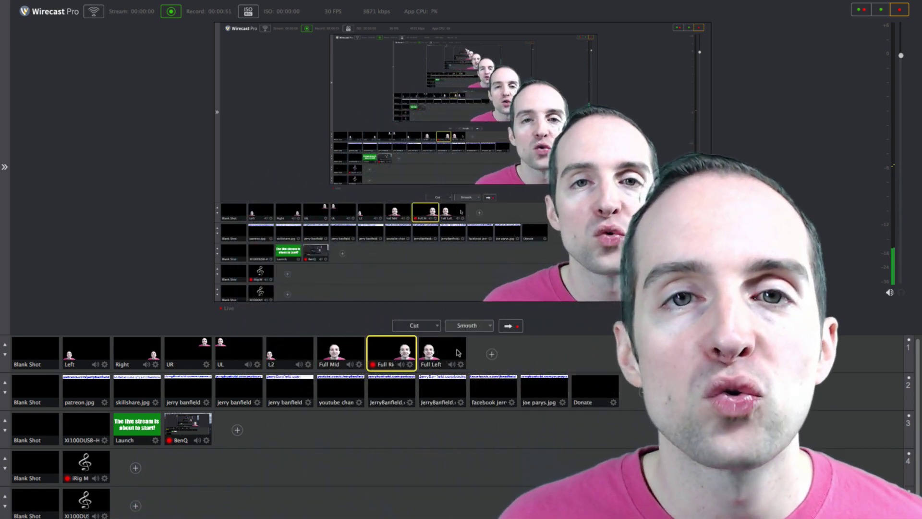
click(458, 353)
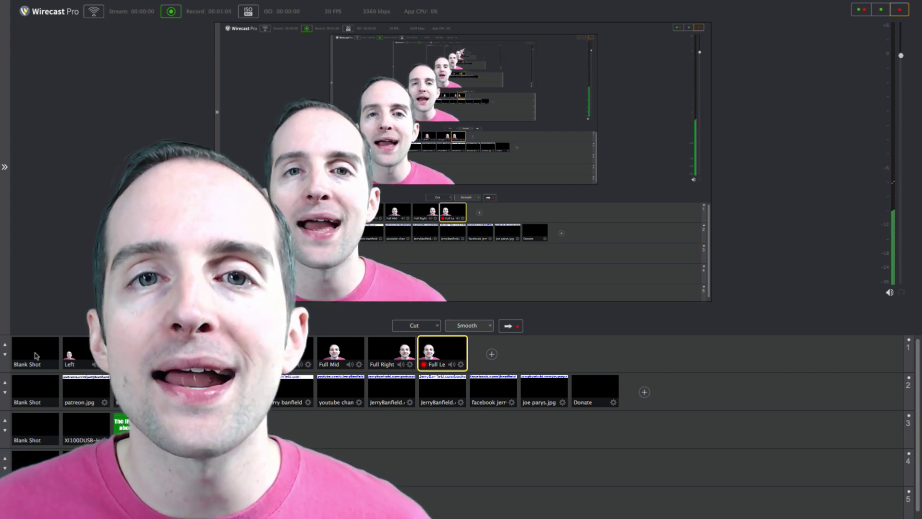
click(35, 356)
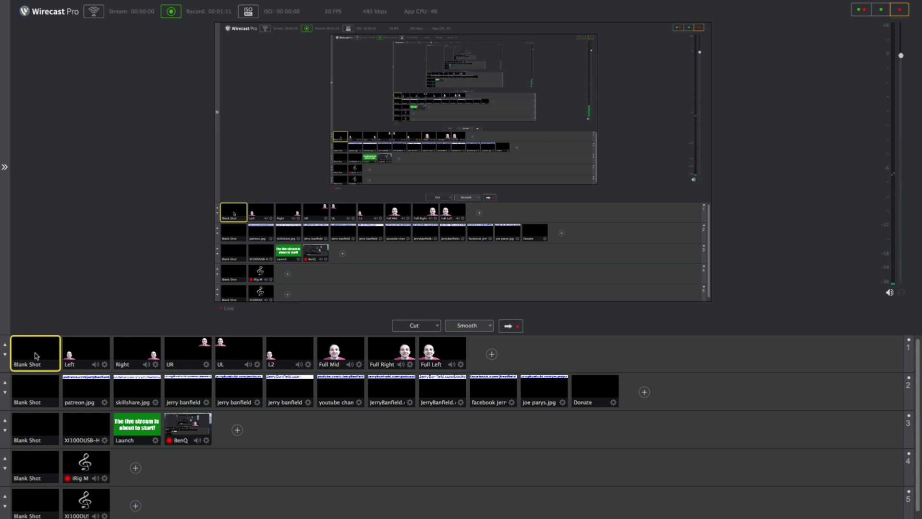
Put the Left camera shot live on the first layer.
scroll(62, 355, down, 1)
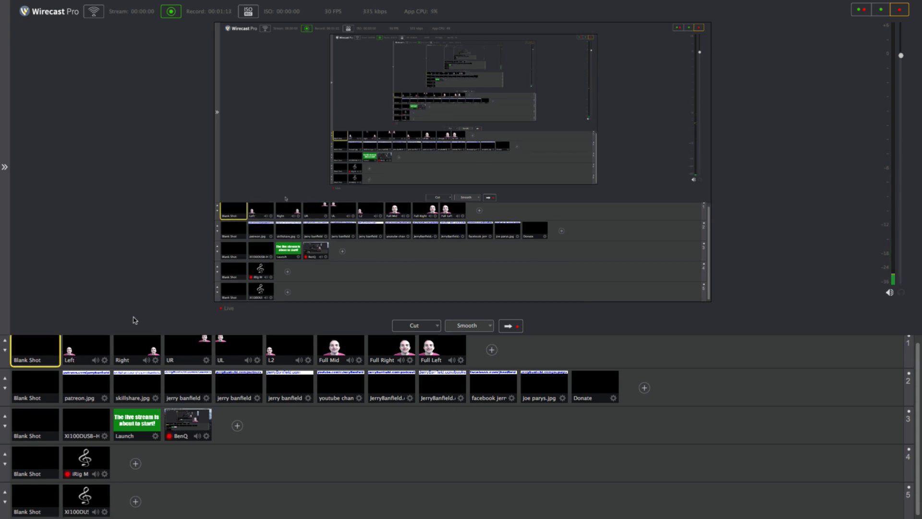
click(87, 354)
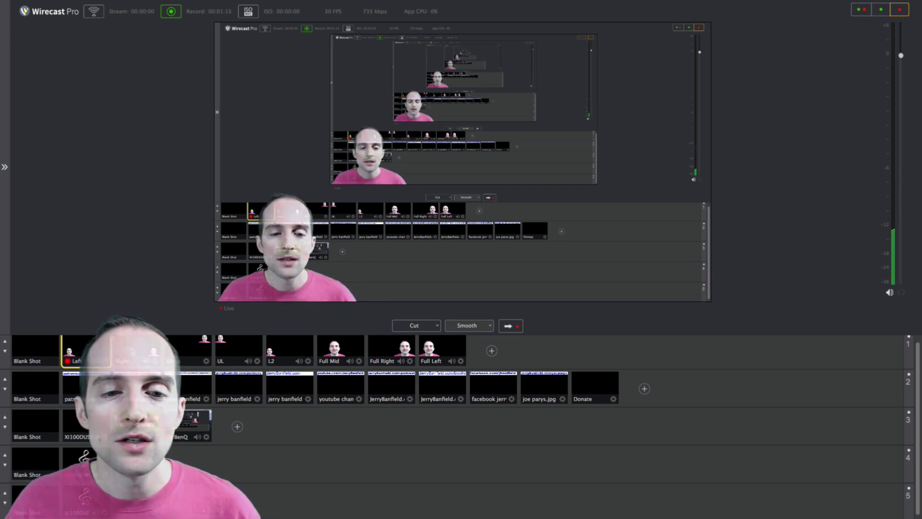
scroll(87, 354, up, 1)
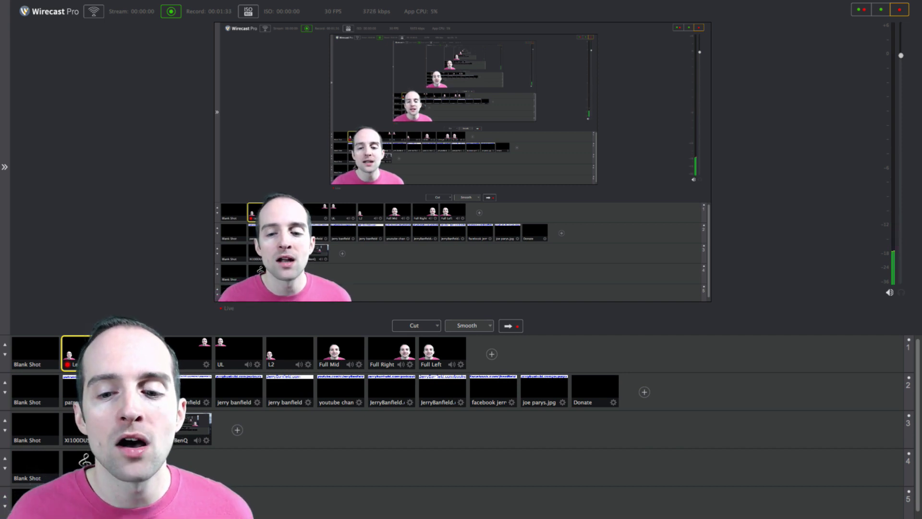
Check which capture devices are available for a new shot on the first layer.
click(494, 354)
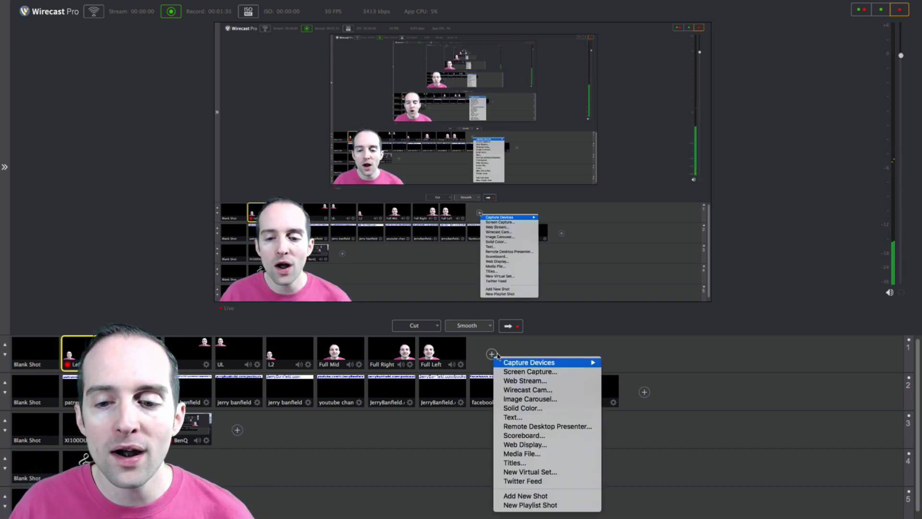
mouse_move(518, 364)
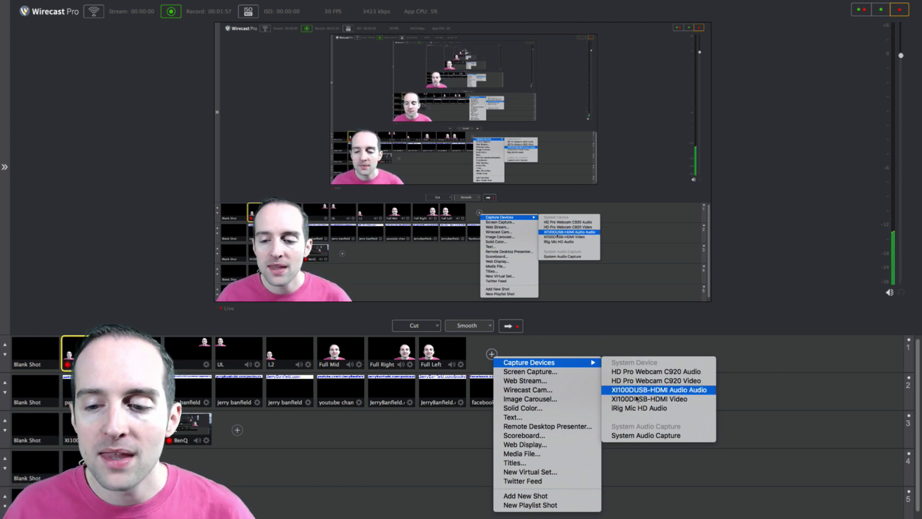
click(606, 349)
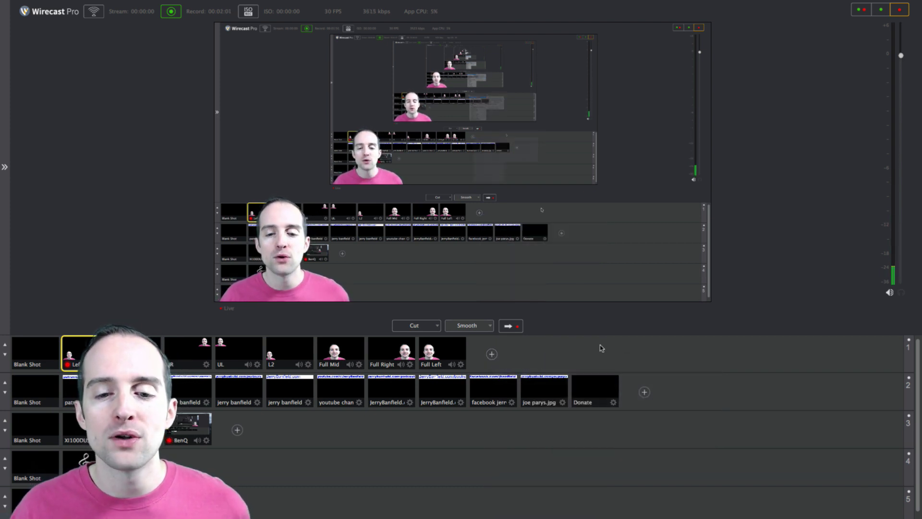
Open the crop properties of the Left shot's webcam video and reduce its right crop to 0.
click(5, 167)
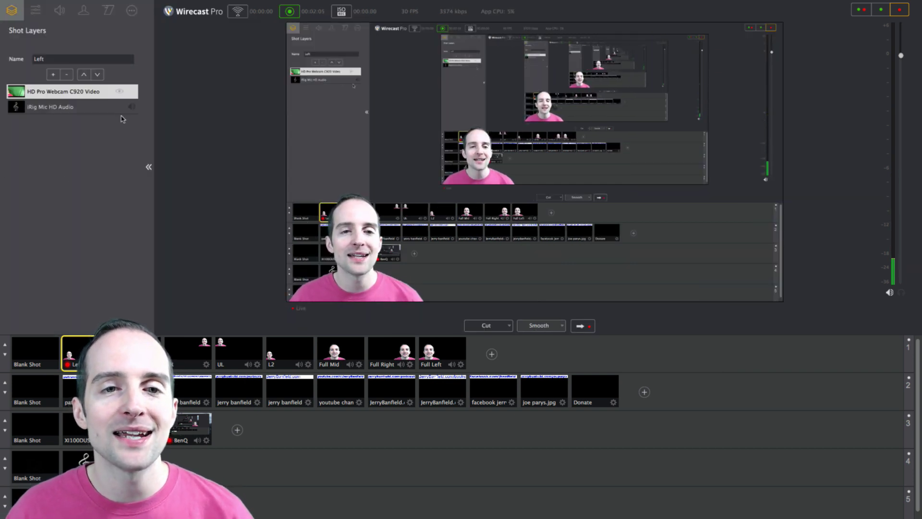
click(36, 9)
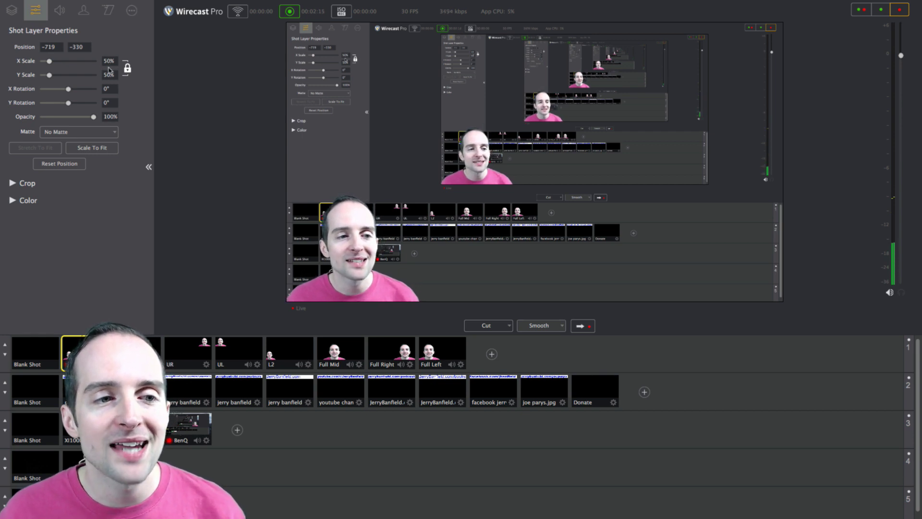
click(13, 183)
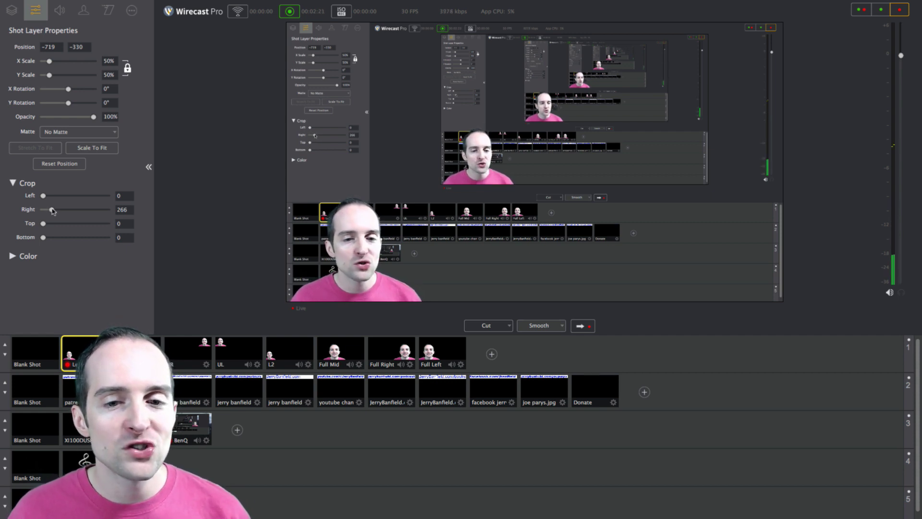
drag(52, 211, 36, 211)
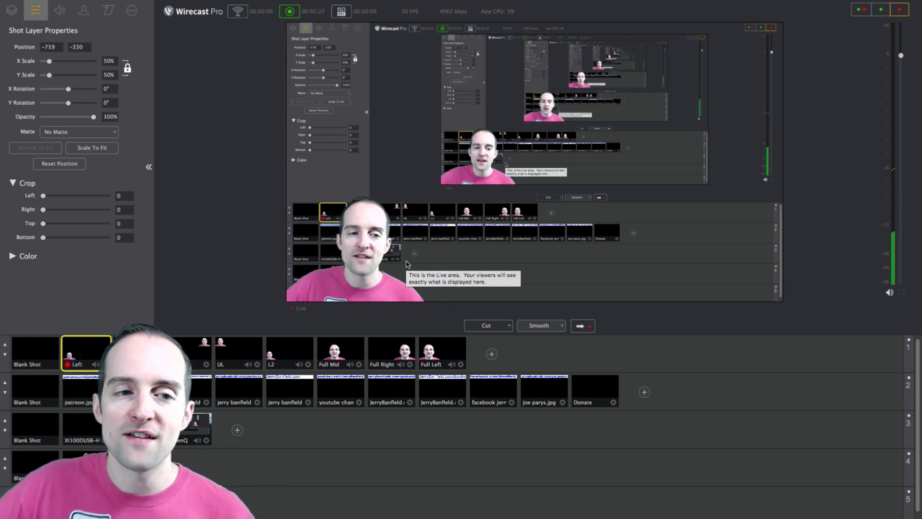
Set the right crop of the Left shot's webcam video to 266 and collapse the shot settings.
click(117, 209)
text(2)
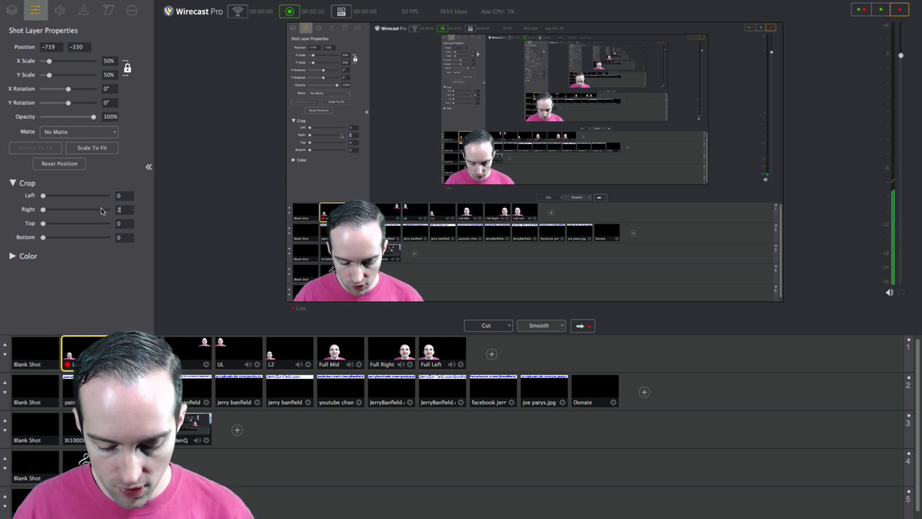
text(66)
key(Return)
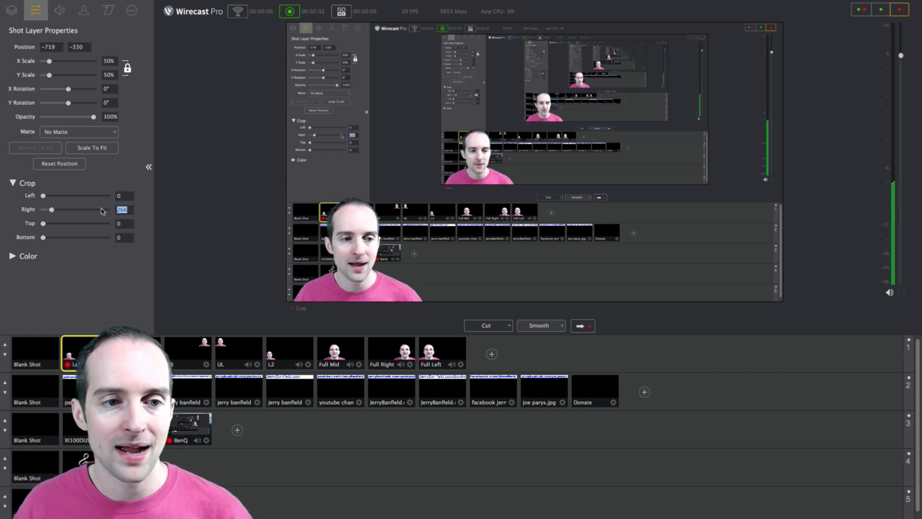
click(151, 168)
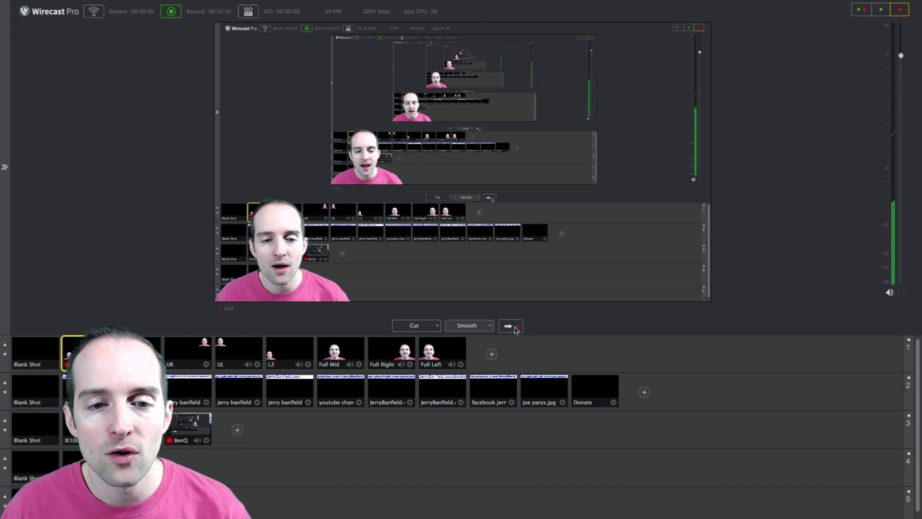
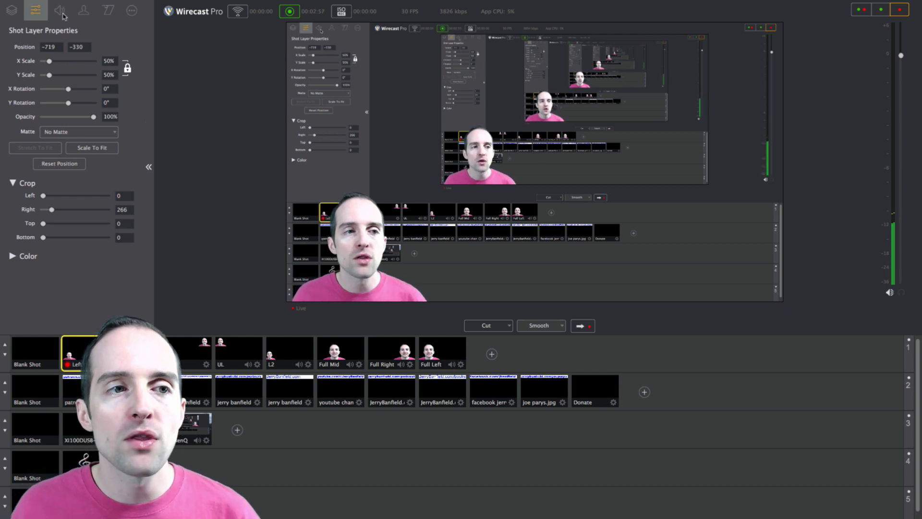
Review the Left shot's audio settings and the source types offered for a new first-layer shot.
click(61, 11)
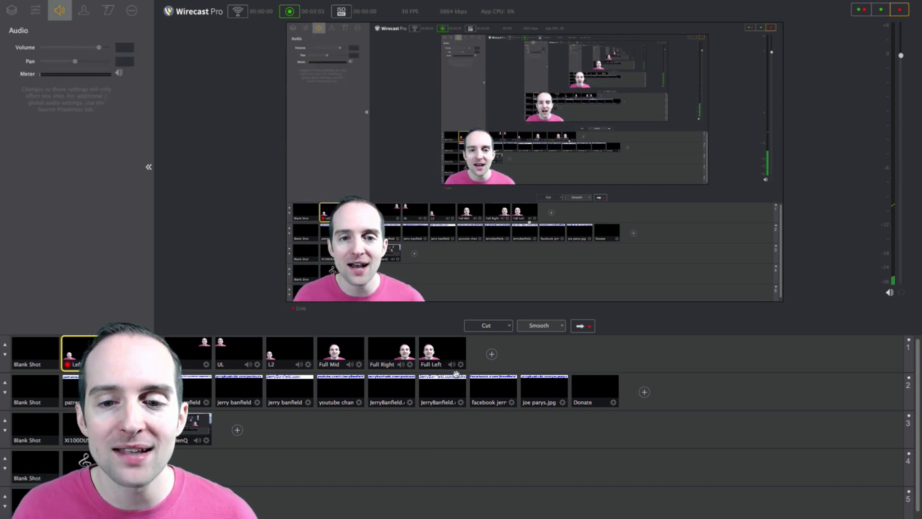
click(491, 354)
mouse_move(528, 364)
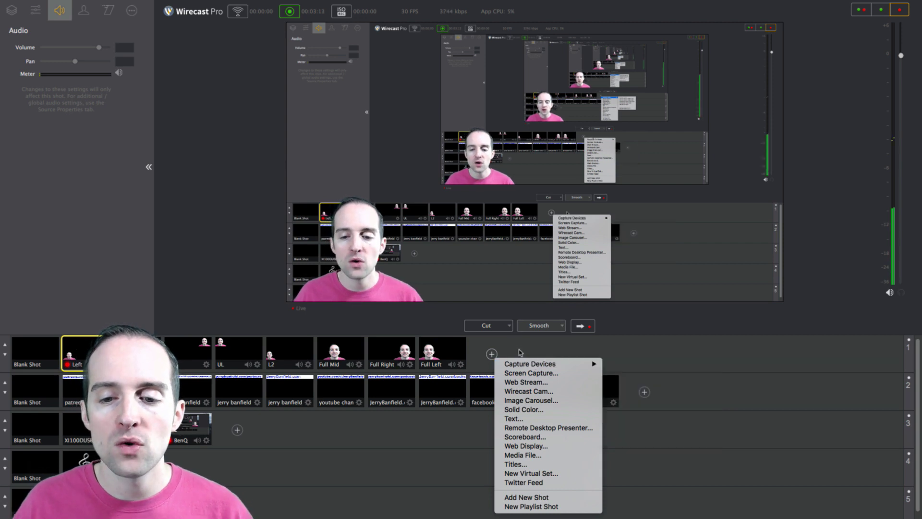
click(522, 351)
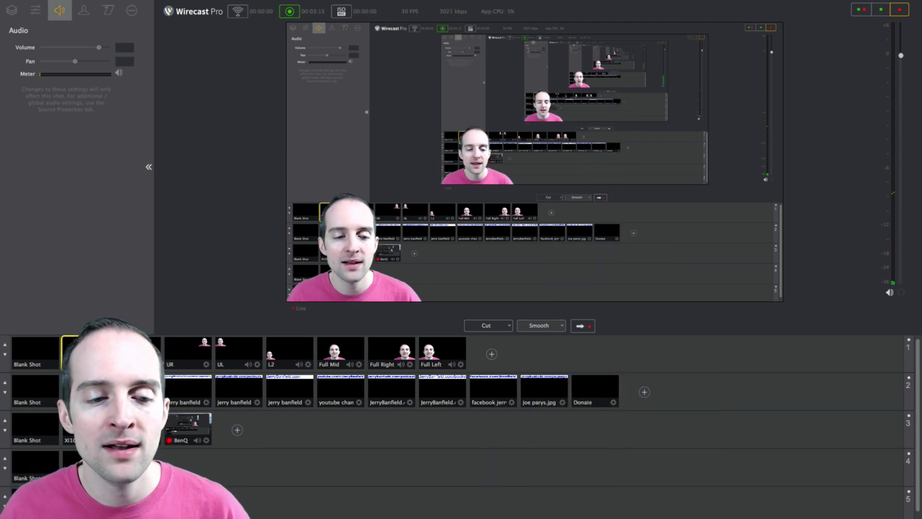
click(149, 167)
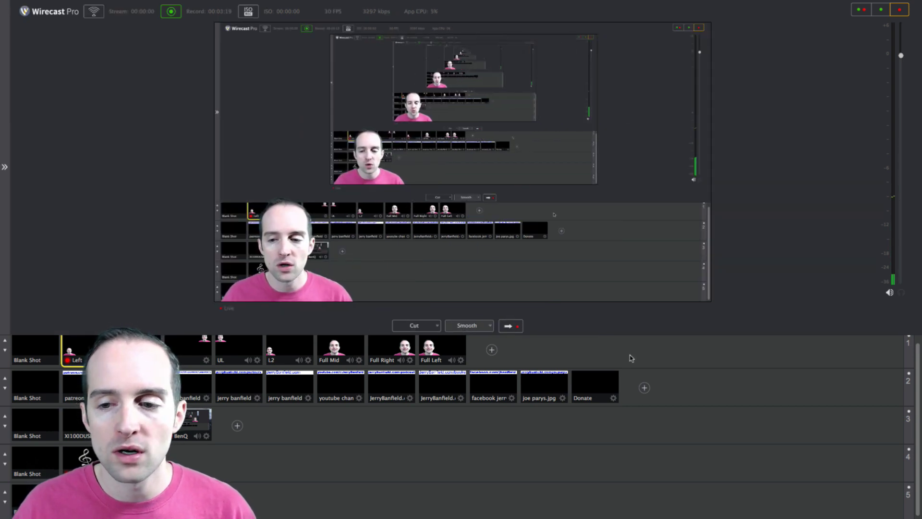
Put the UR camera shot live on the first layer and expand its shot settings.
click(263, 333)
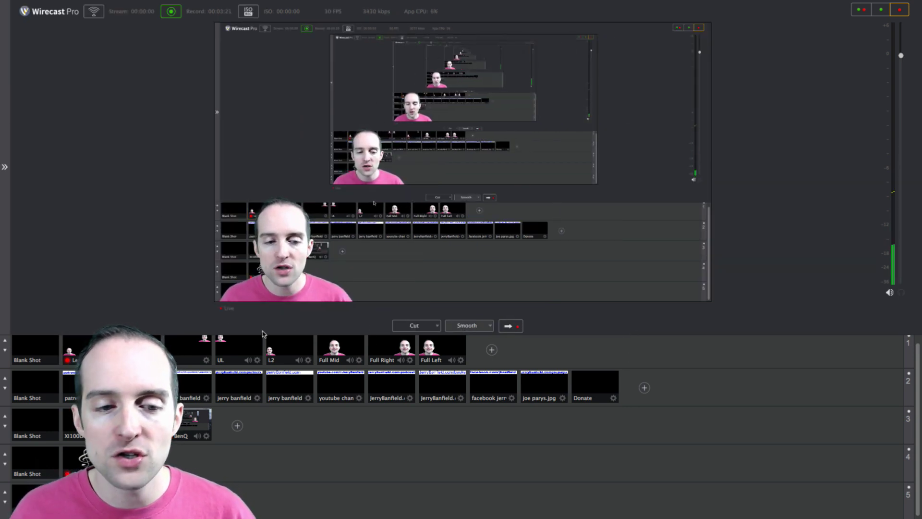
click(191, 351)
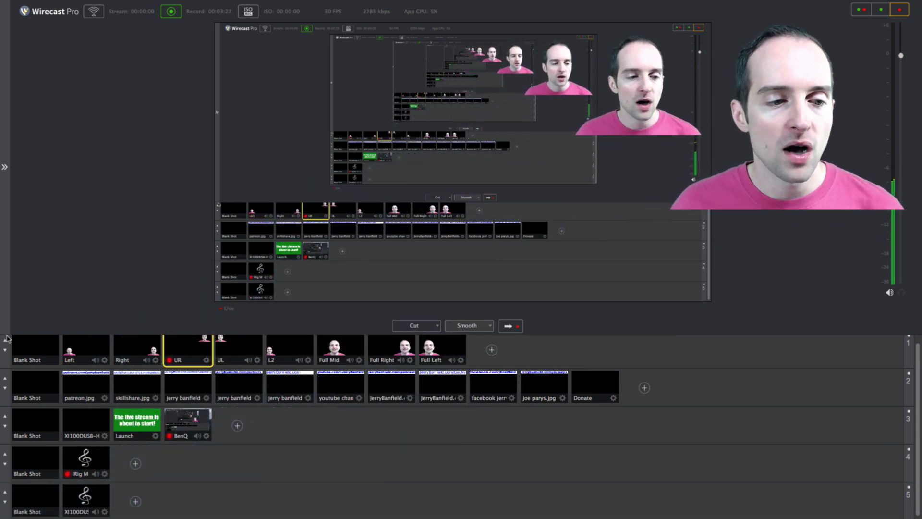
key(ctrl+3)
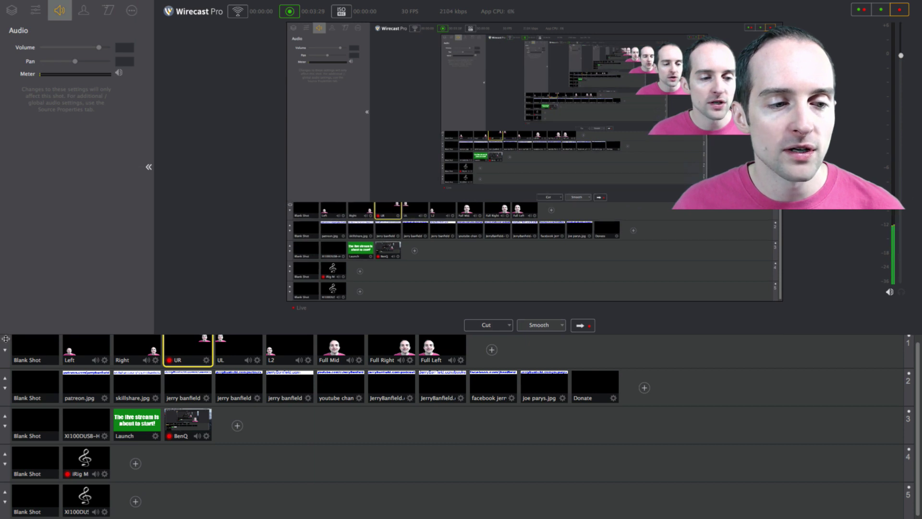
Enlarge the shot layers area to fit all five layers and collapse the shot settings.
drag(6, 338, 67, 166)
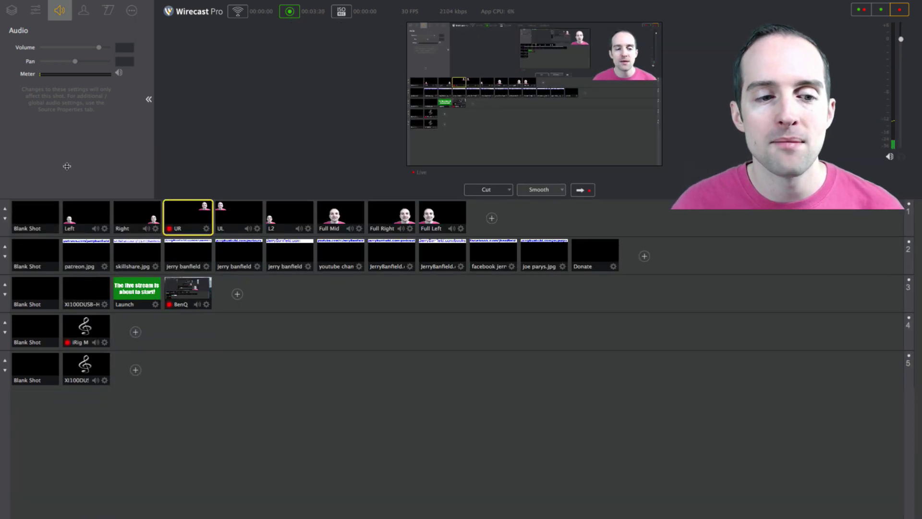
click(149, 99)
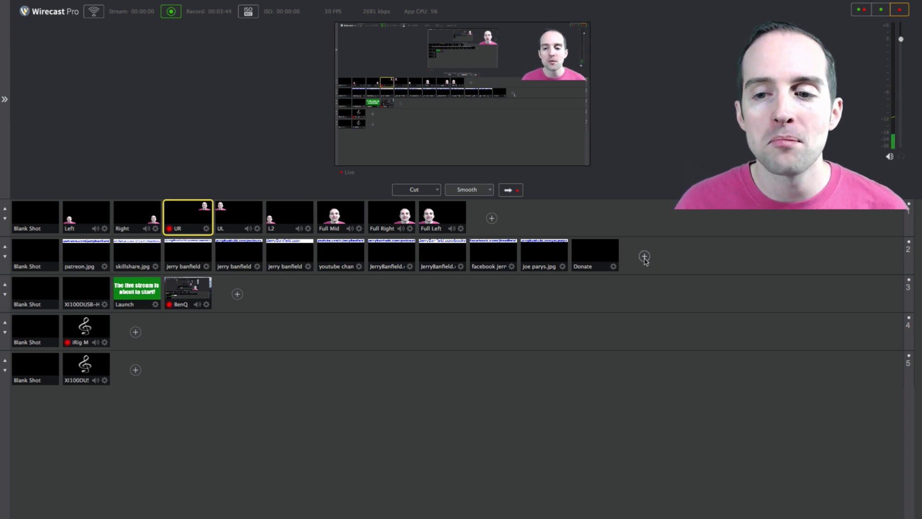
Review the source types offered for a new second-layer shot.
click(644, 257)
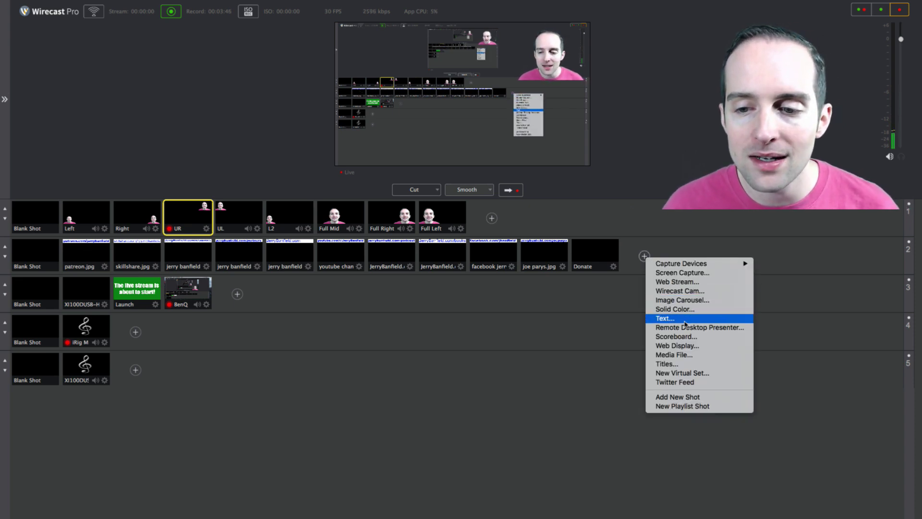
click(682, 356)
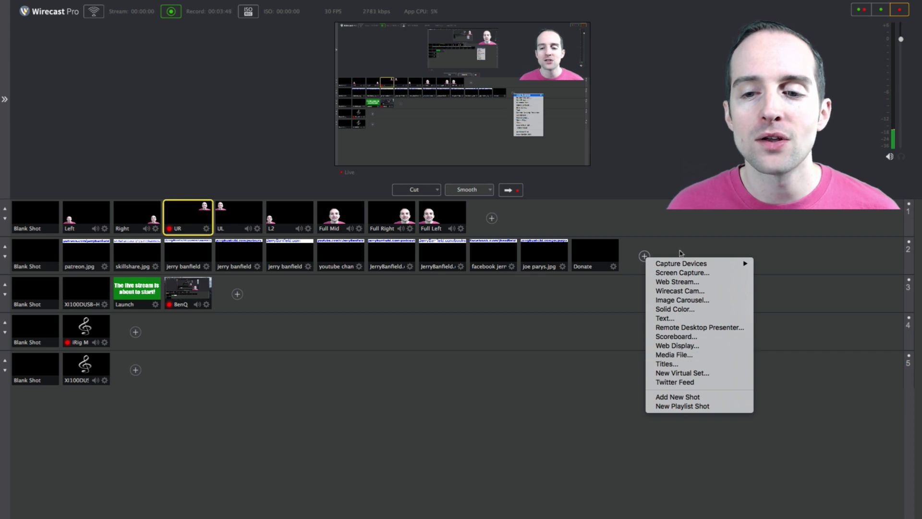
Put patreon.jpg live on the second layer and switch the first-layer camera to Right, then Full Right.
click(93, 249)
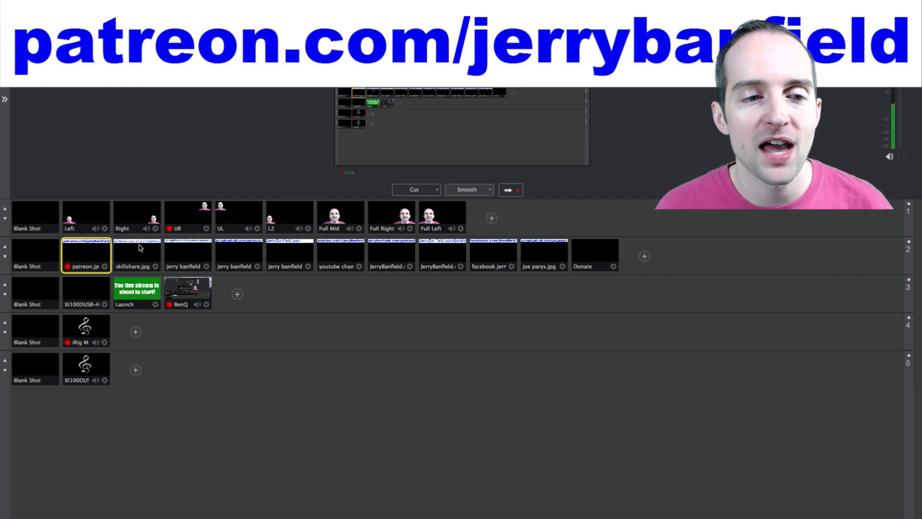
click(141, 214)
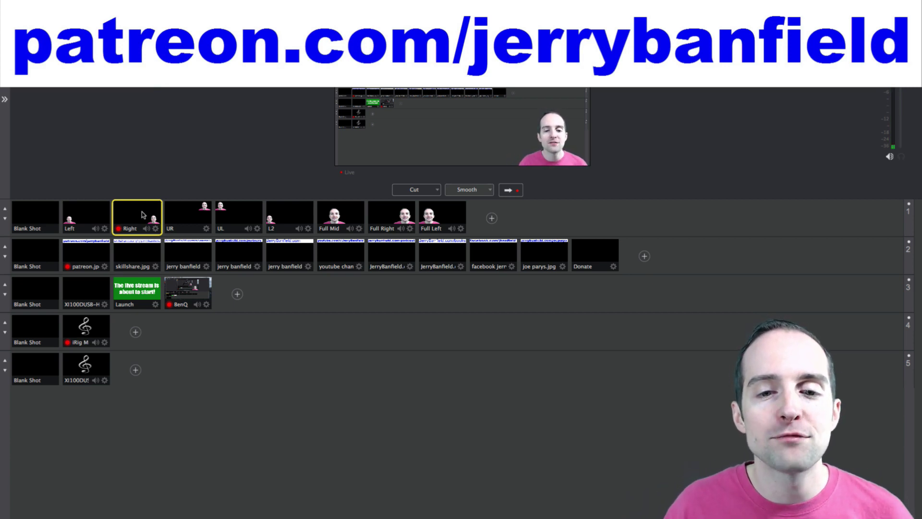
click(390, 217)
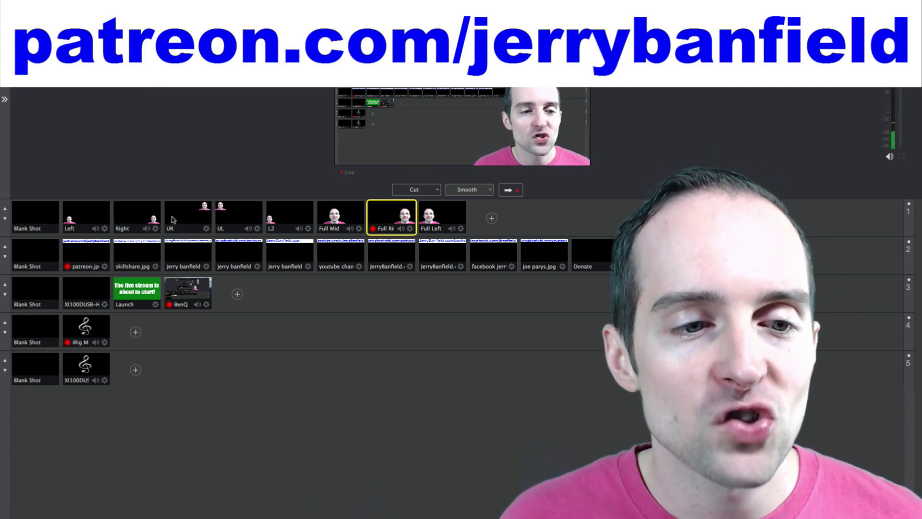
Switch the second-layer banners live in sequence from skillshare.jpg through the Facebook banner, then clear the layer with its Blank Shot.
click(127, 250)
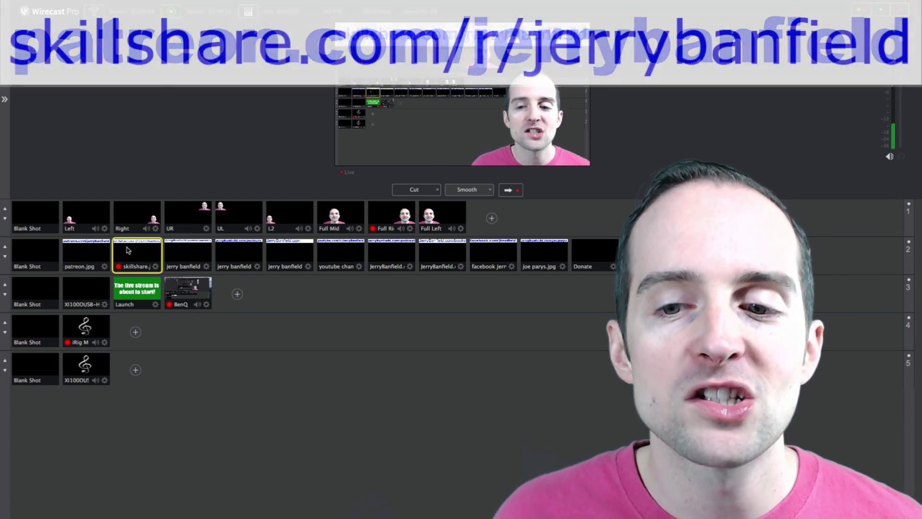
click(187, 253)
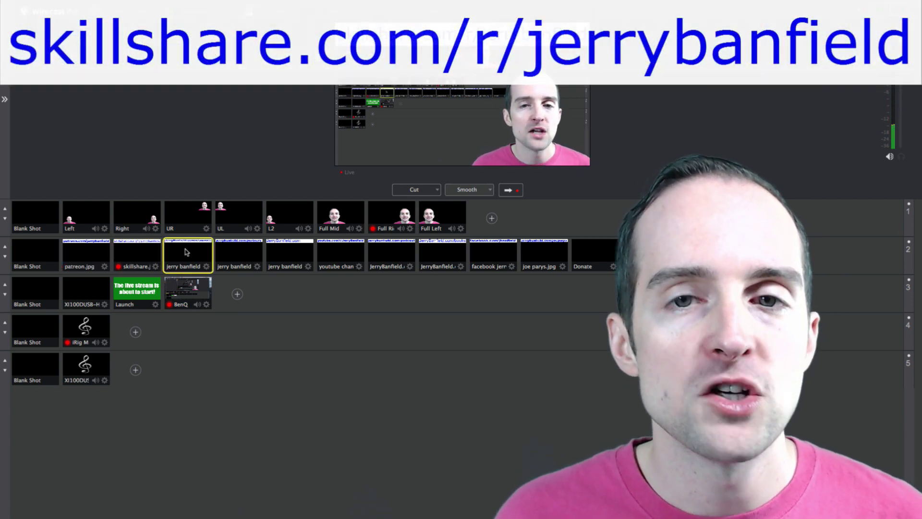
click(238, 252)
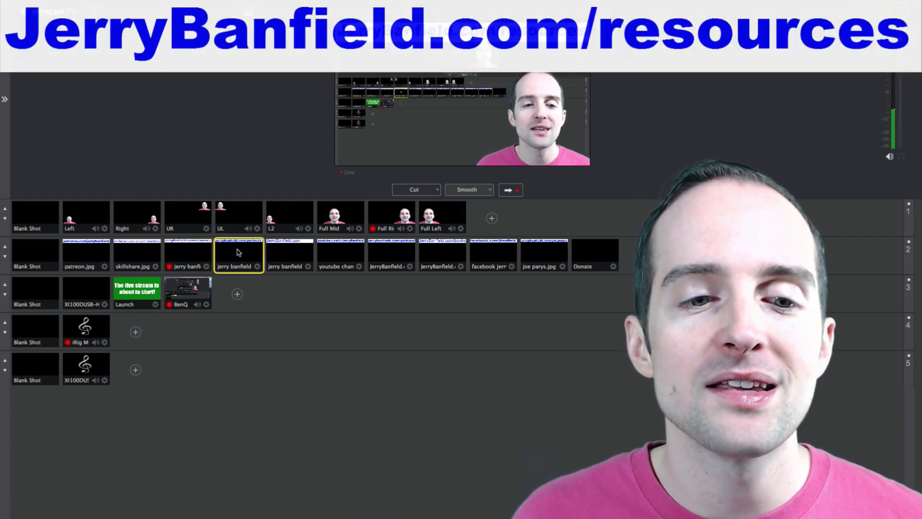
click(286, 253)
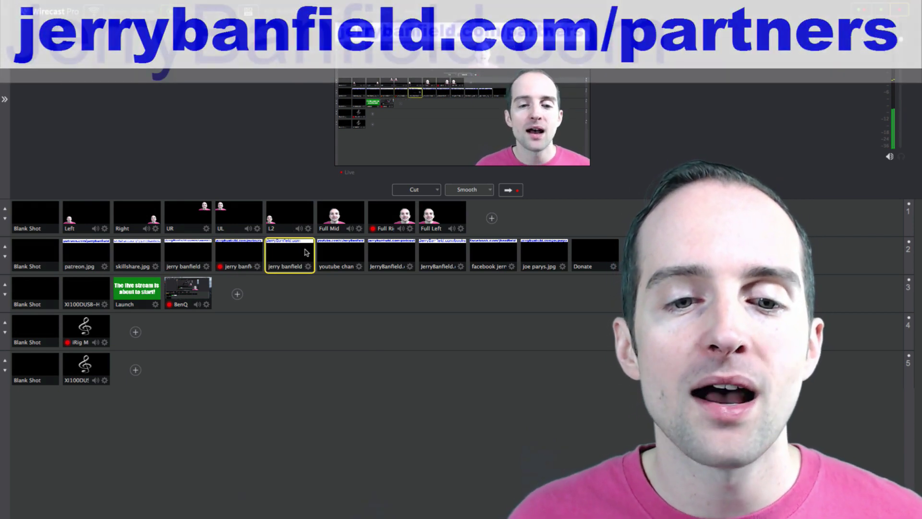
click(343, 251)
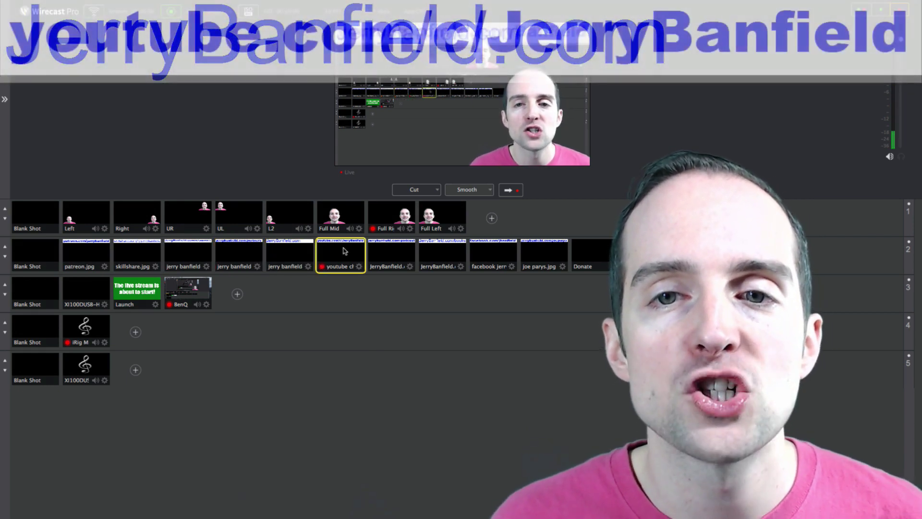
click(393, 251)
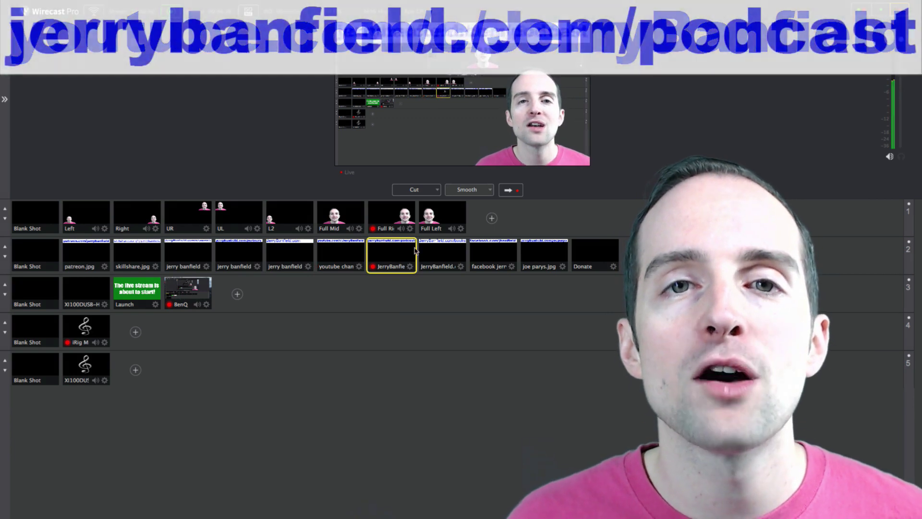
click(455, 254)
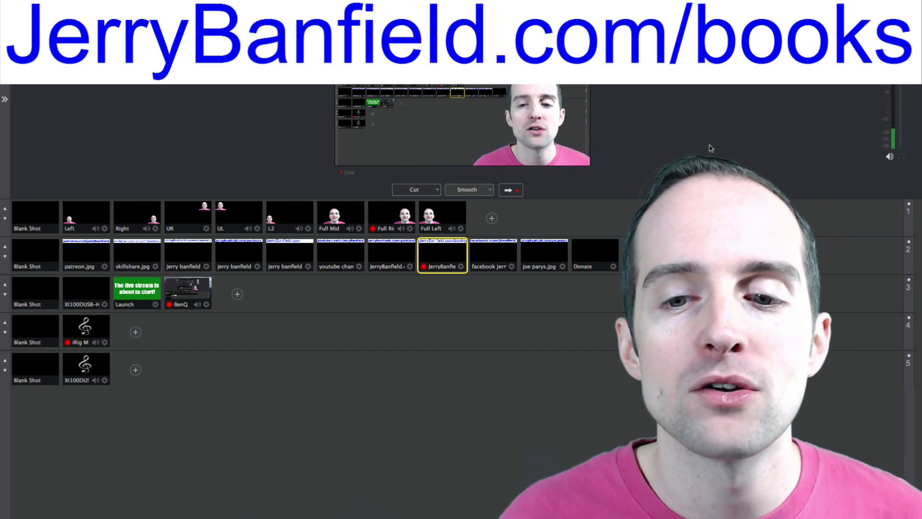
click(495, 254)
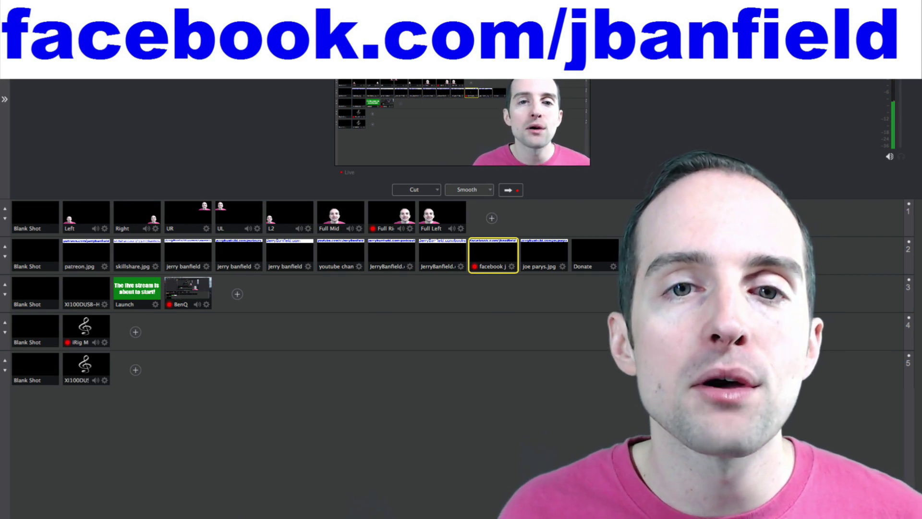
click(38, 258)
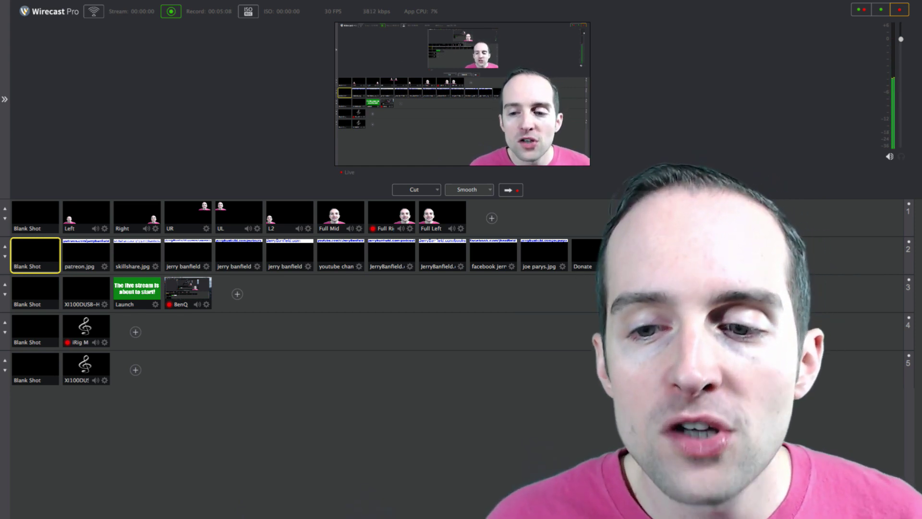
Put the Donate shot live to review its layer properties and shot layers, then return the second layer to Blank Shot.
click(599, 252)
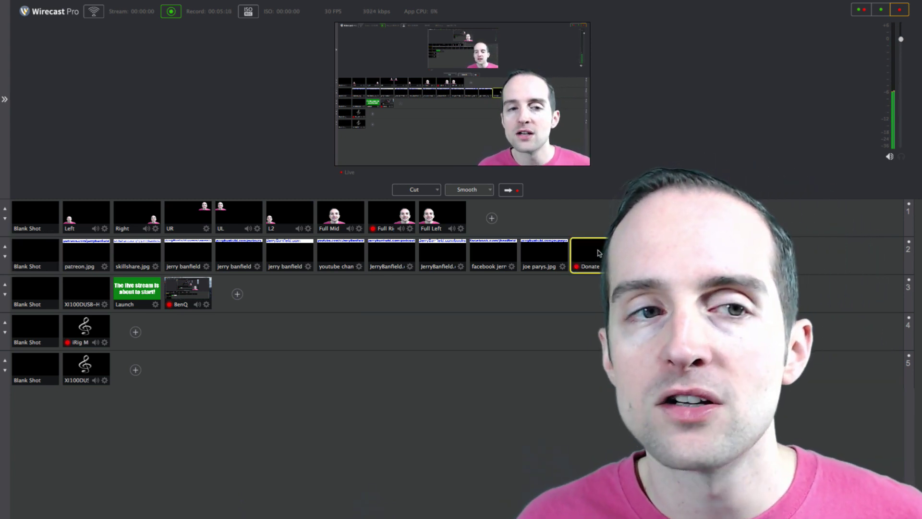
click(5, 99)
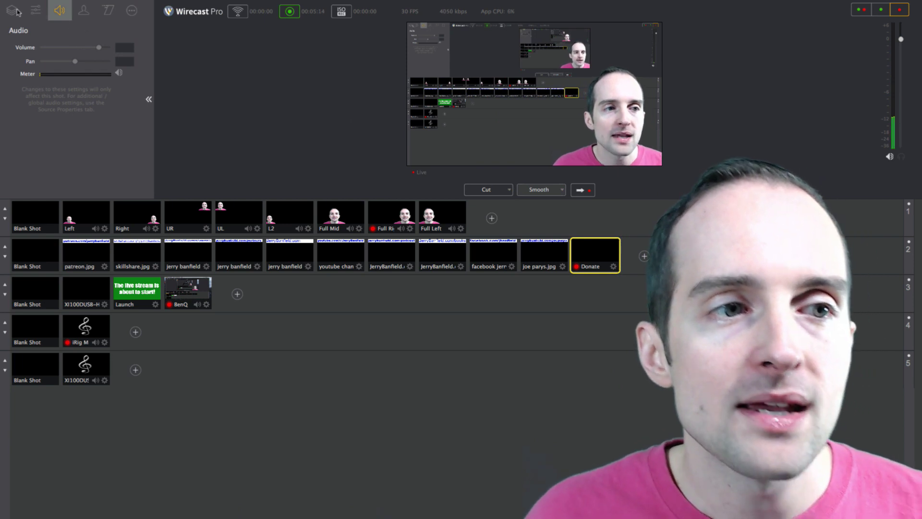
click(12, 10)
click(35, 10)
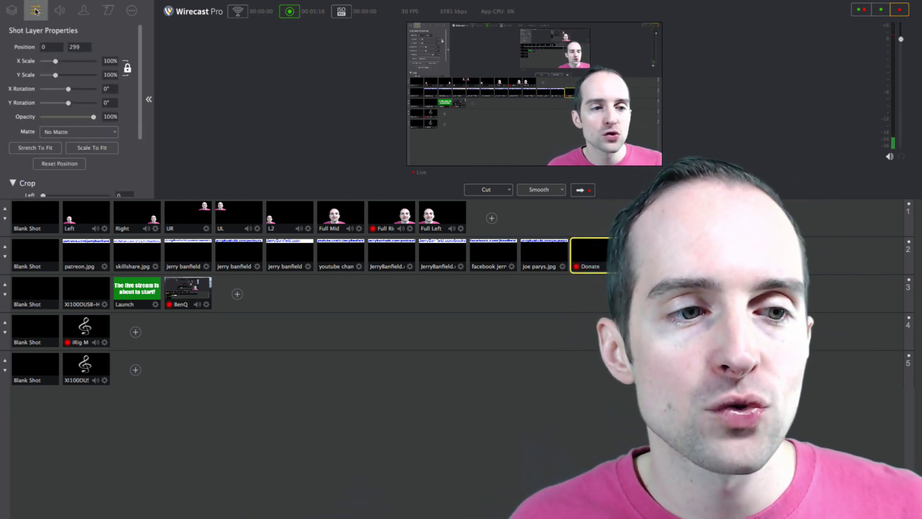
click(60, 10)
click(12, 10)
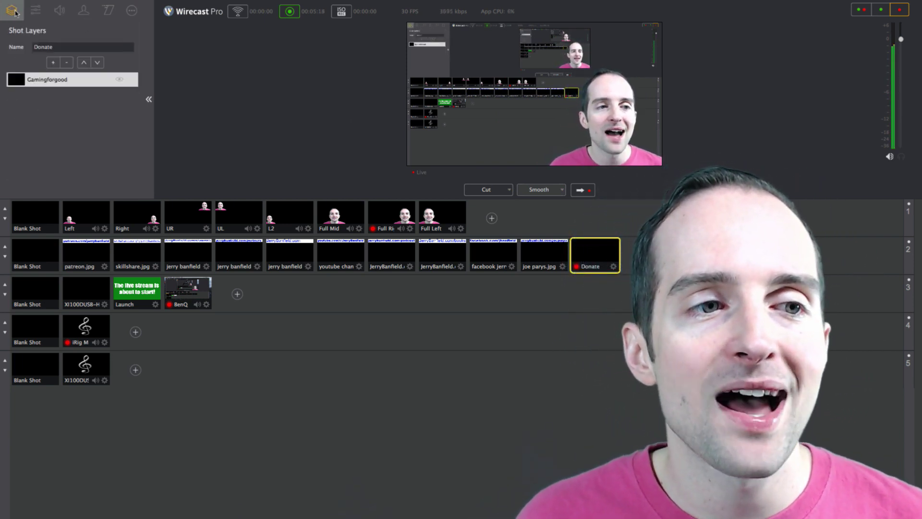
click(149, 99)
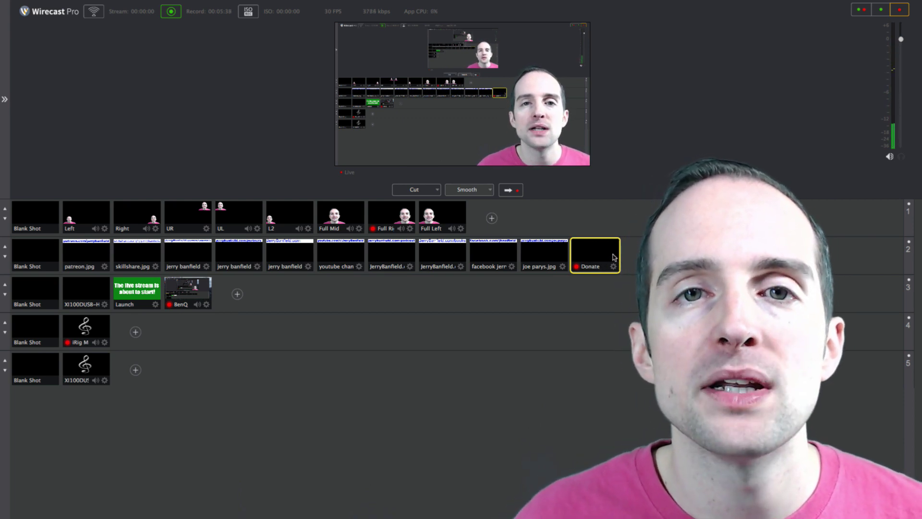
click(47, 254)
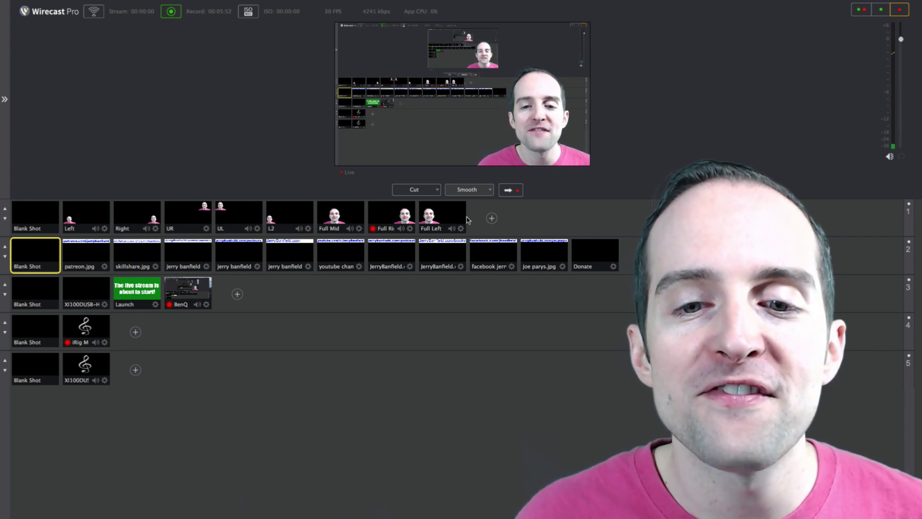
Switch the live first-layer camera through Full Left, Full Mid and Right, ending on Full Right.
click(441, 217)
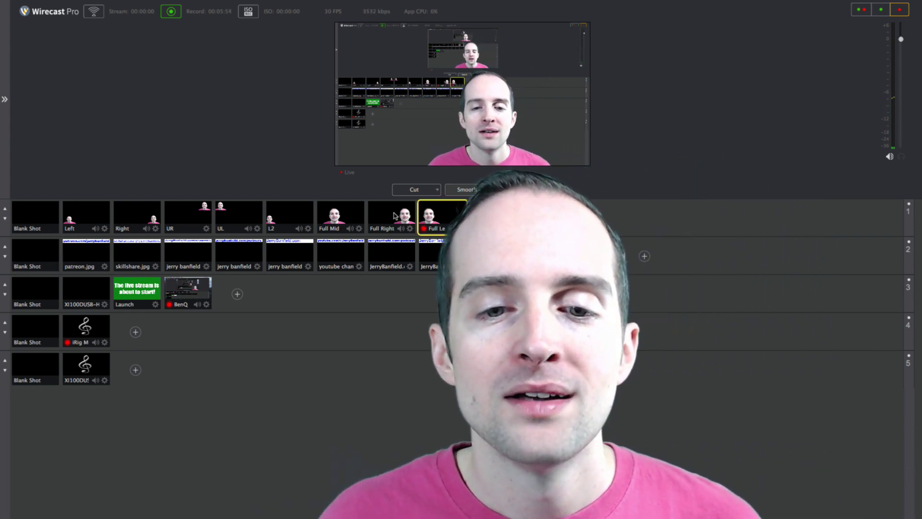
click(340, 217)
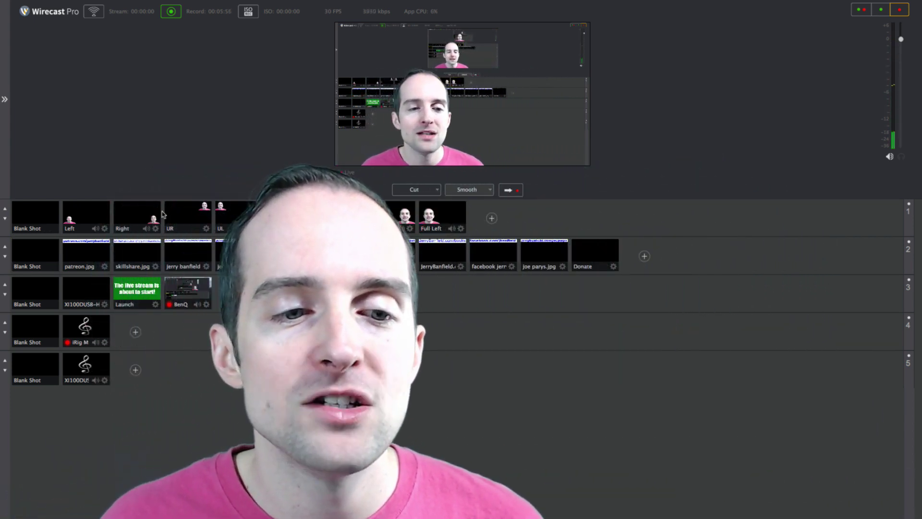
click(143, 215)
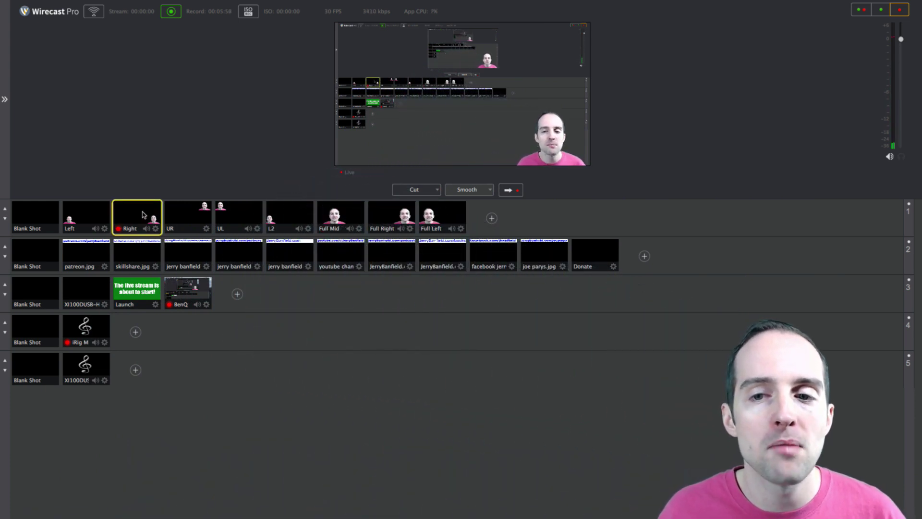
click(390, 217)
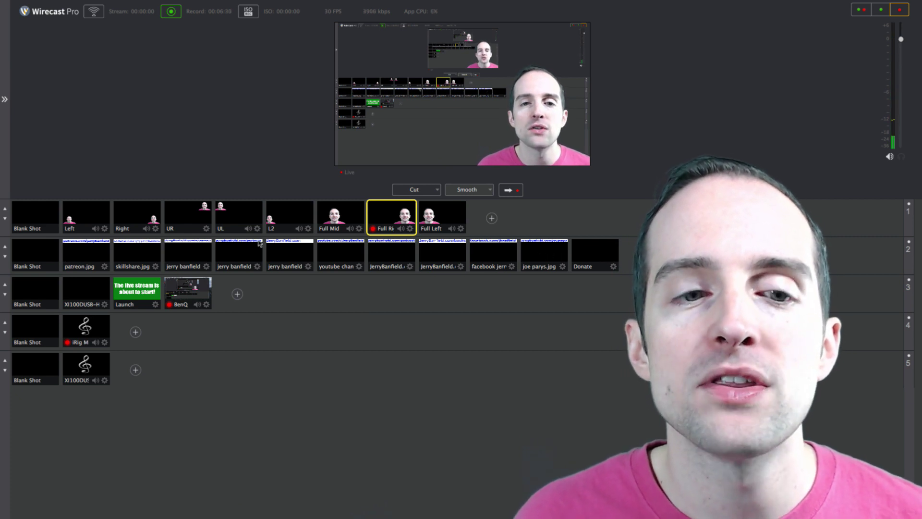
Show patreon.jpg on the second layer while switching cameras through UR, UL and Full Right, then clear the layer with Blank Shot.
click(89, 253)
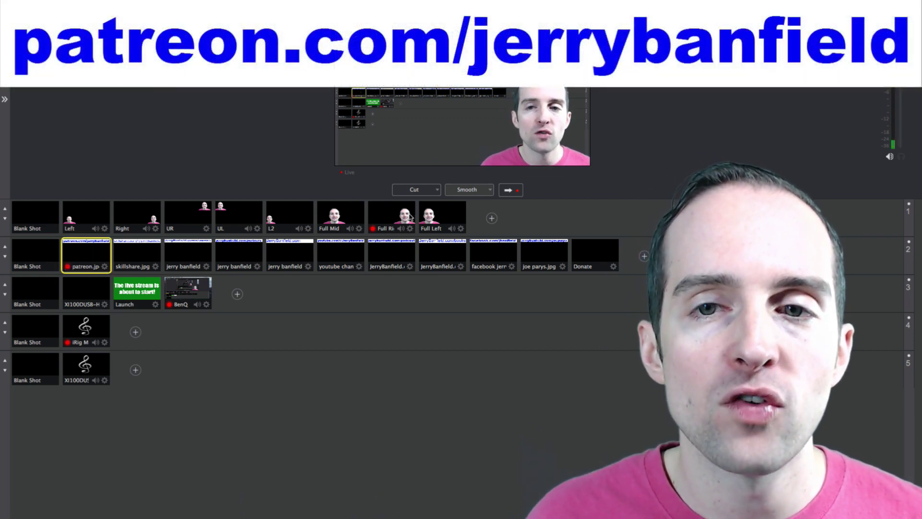
click(189, 210)
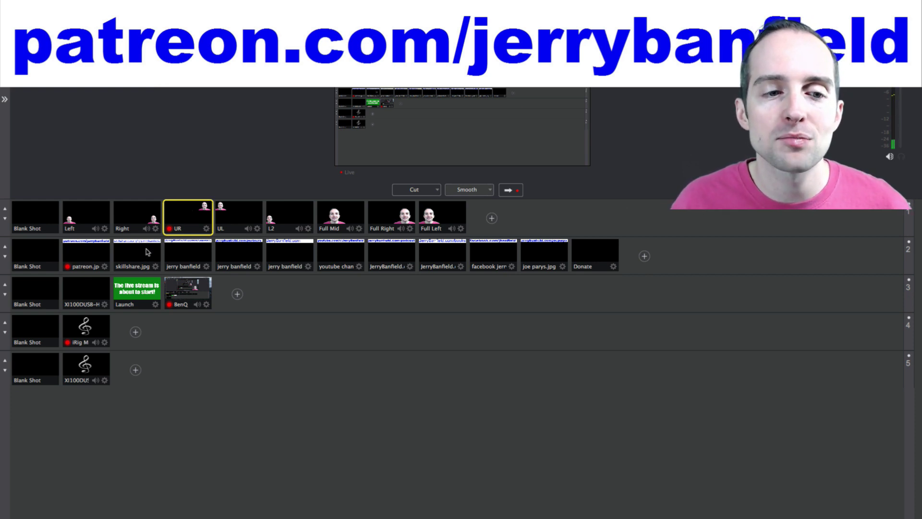
click(231, 223)
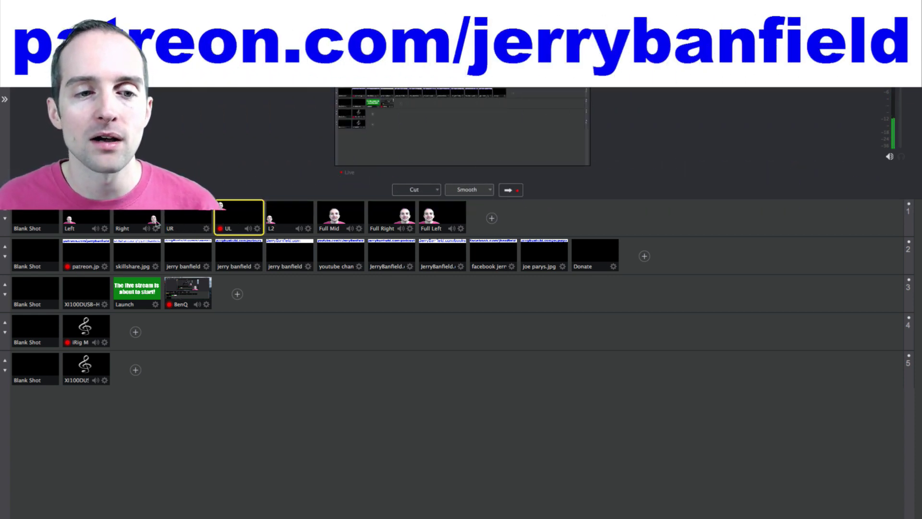
click(391, 219)
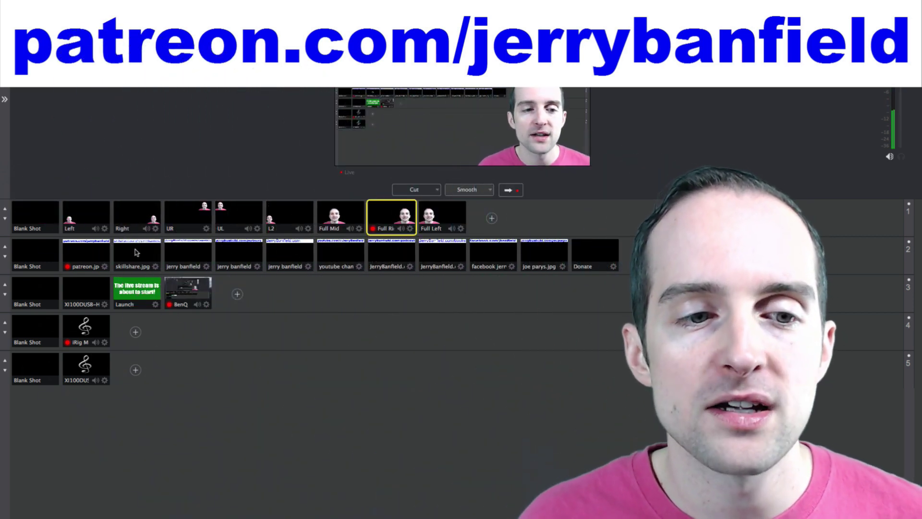
click(82, 252)
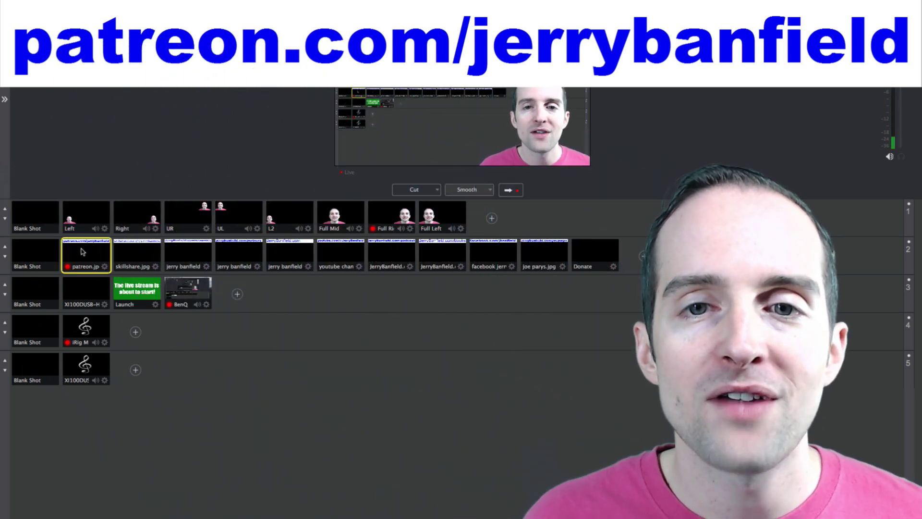
click(31, 255)
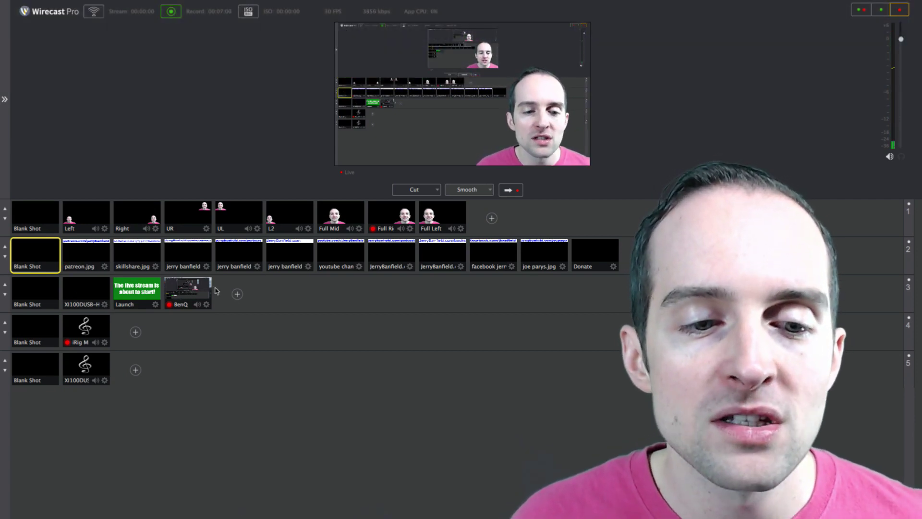
Review the source types offered for a new third-layer shot, including Screen Capture.
click(238, 294)
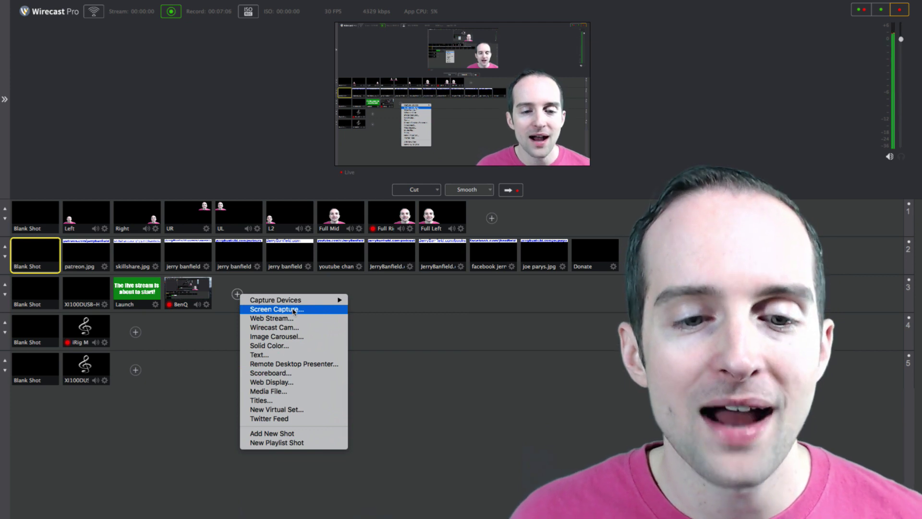
click(390, 306)
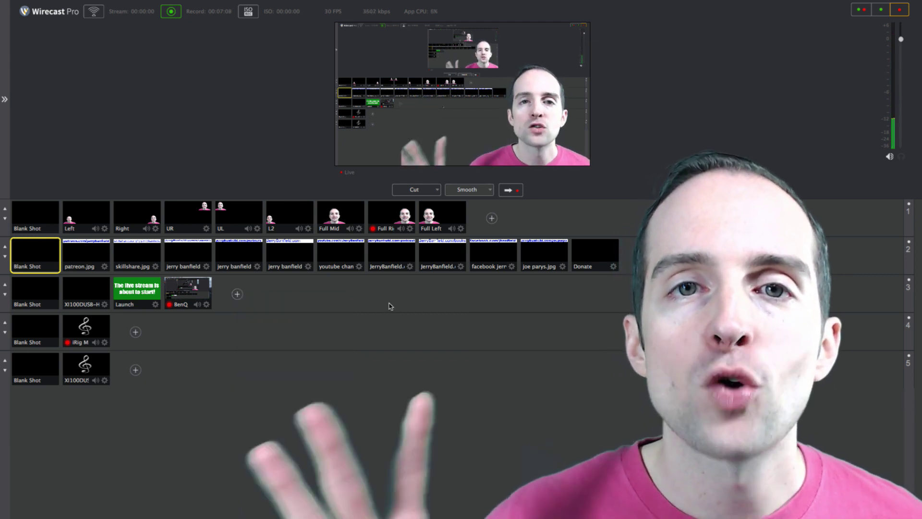
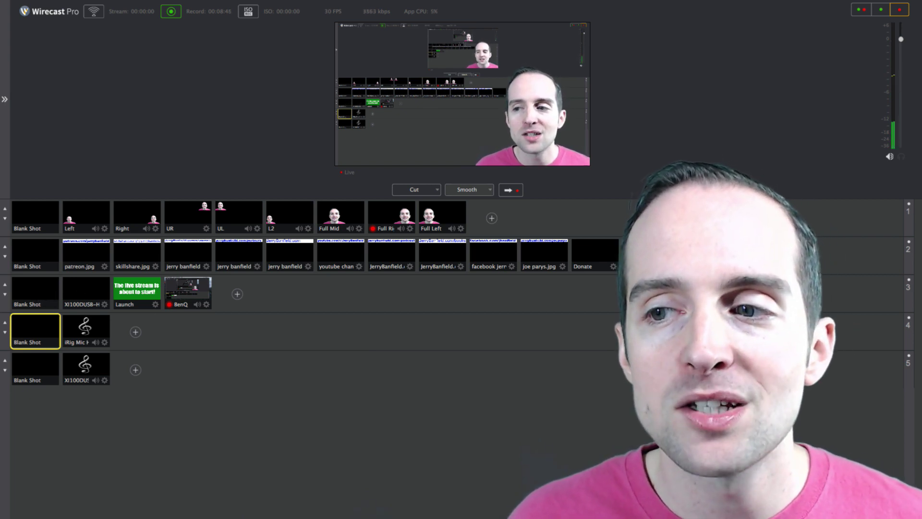
Switch the first layer to Blank Shot and back to Full Right, and turn off iRig Mic HD Audio for the Full Right shot.
click(27, 222)
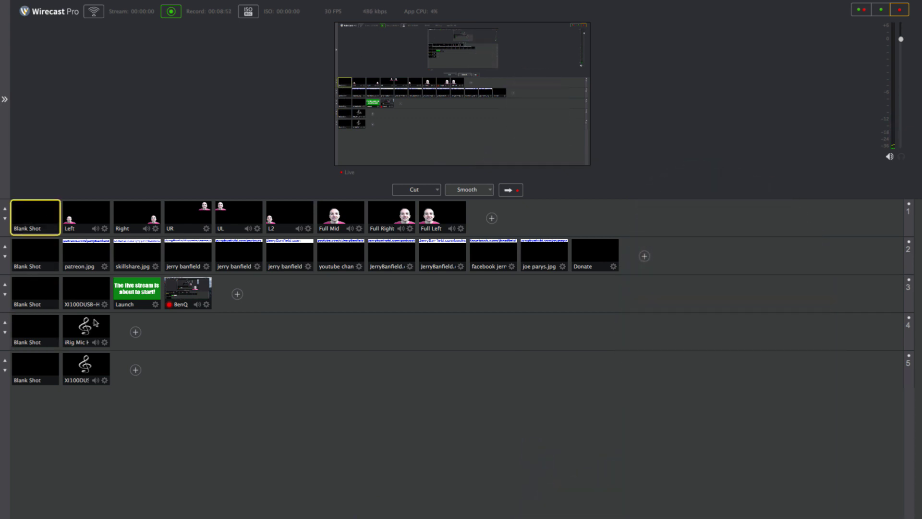
click(407, 217)
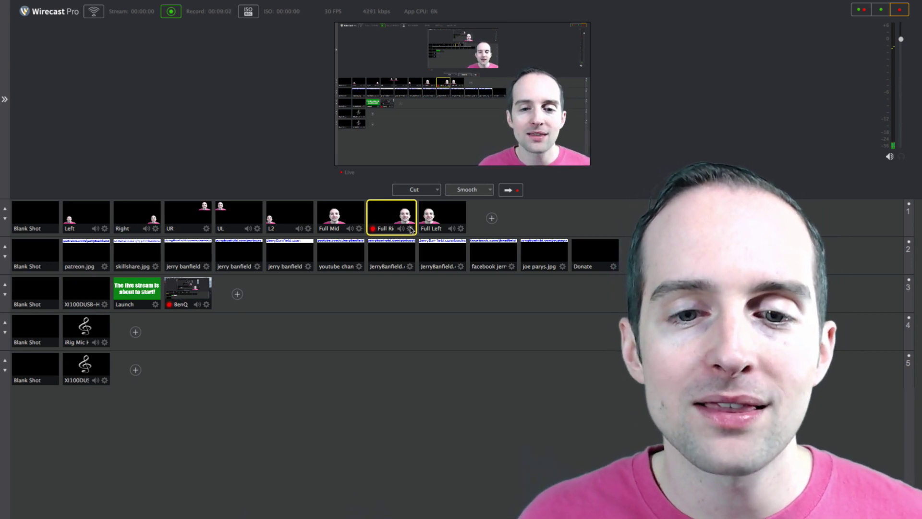
click(410, 230)
mouse_move(418, 243)
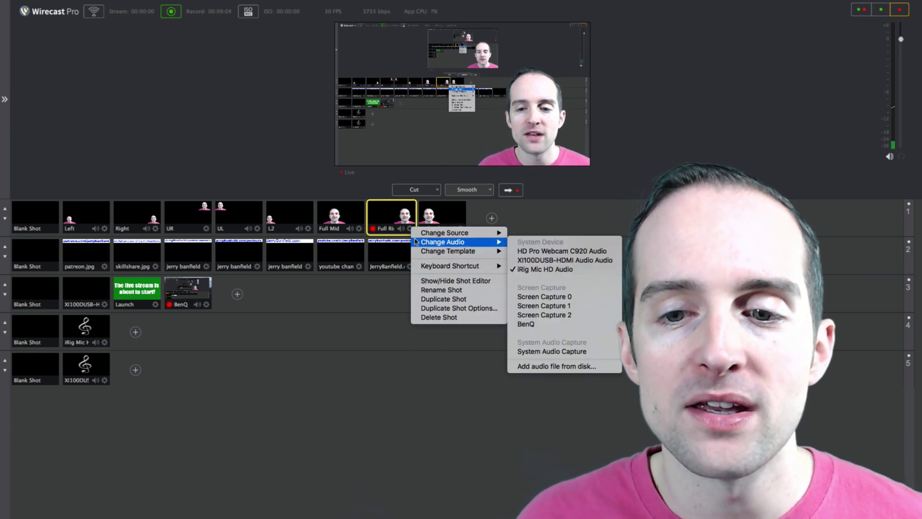
click(548, 270)
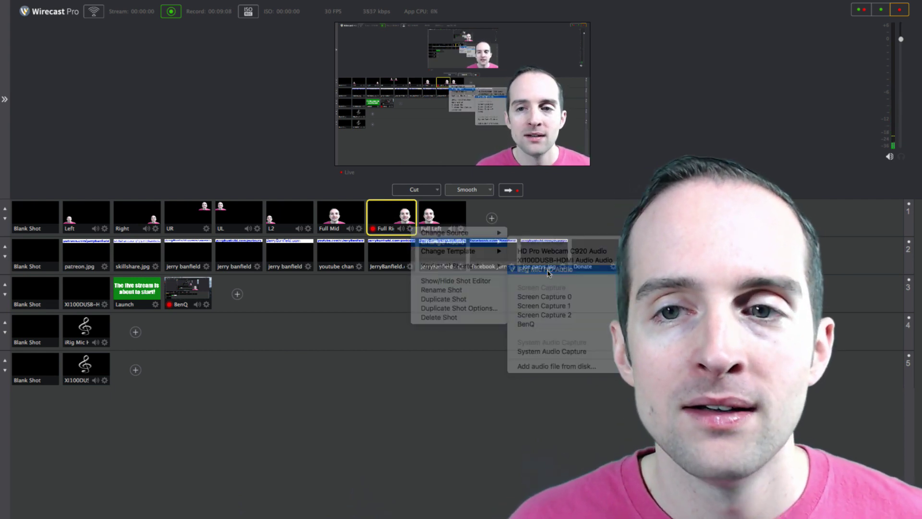
right_click(410, 226)
mouse_move(433, 242)
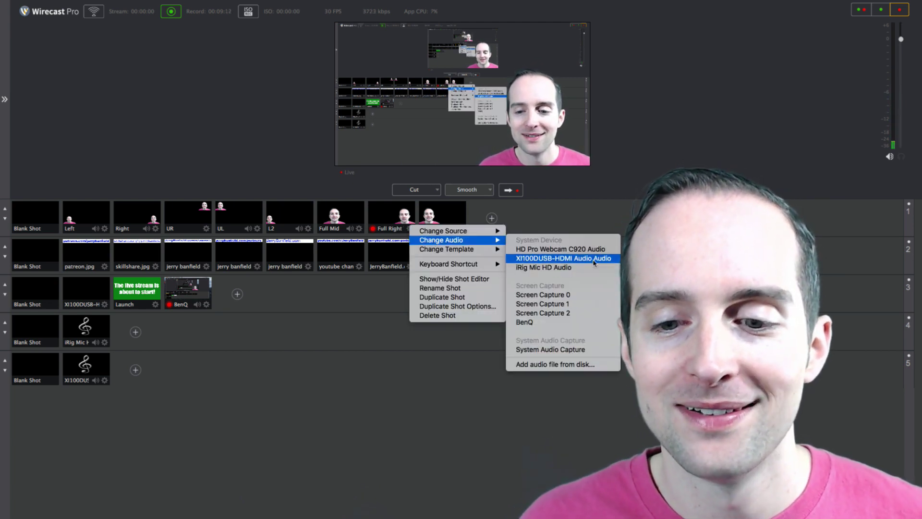
click(547, 258)
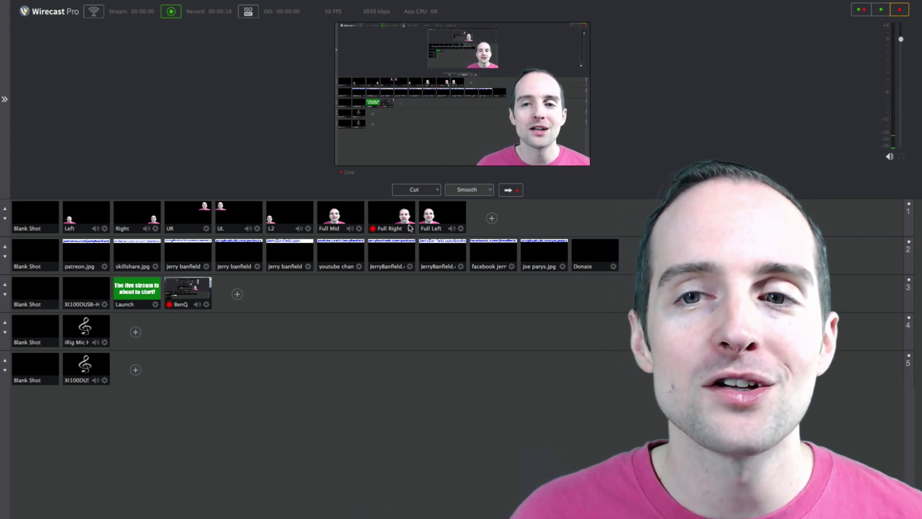
Demonstrate the fourth-layer microphone by putting iRig Mic live, switching to Blank Shot, and putting iRig Mic live again.
click(94, 332)
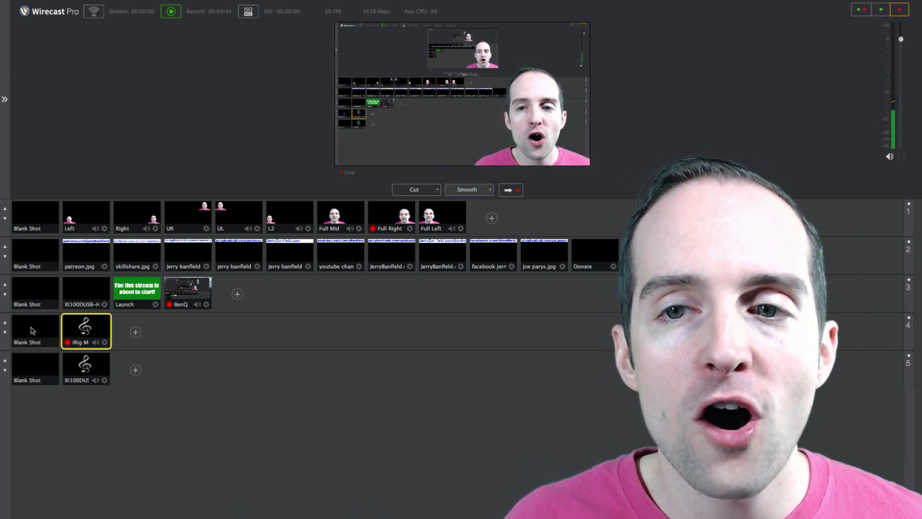
click(32, 331)
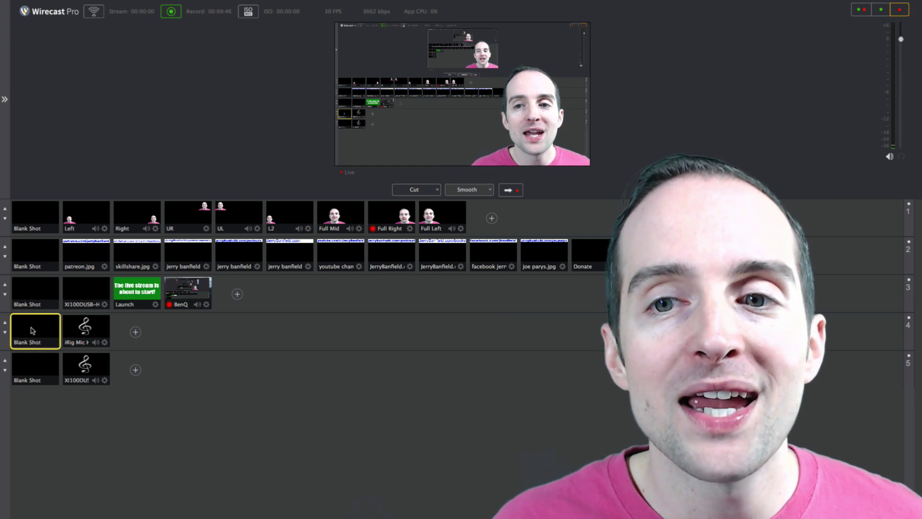
click(107, 334)
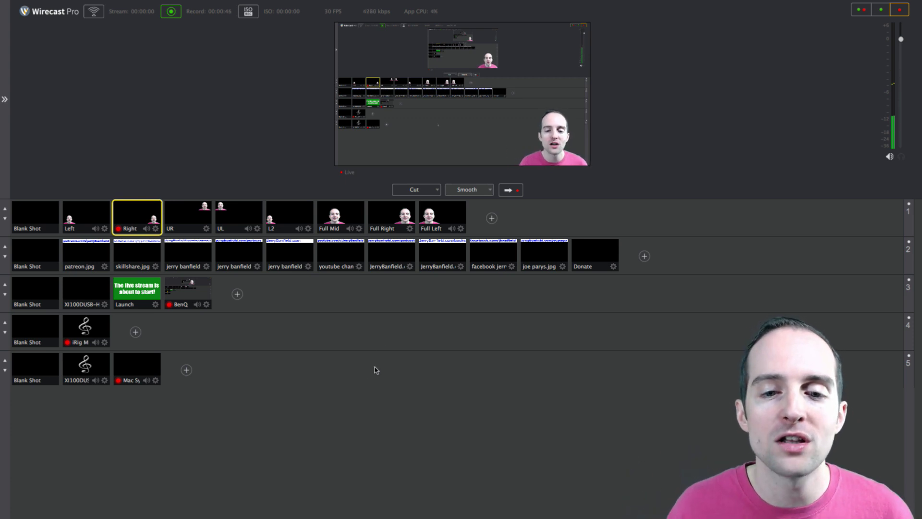
Turn off iRig Mic HD Audio for the Right shot, and switch the fourth layer to Blank Shot and back to iRig Mic.
click(155, 228)
mouse_move(163, 242)
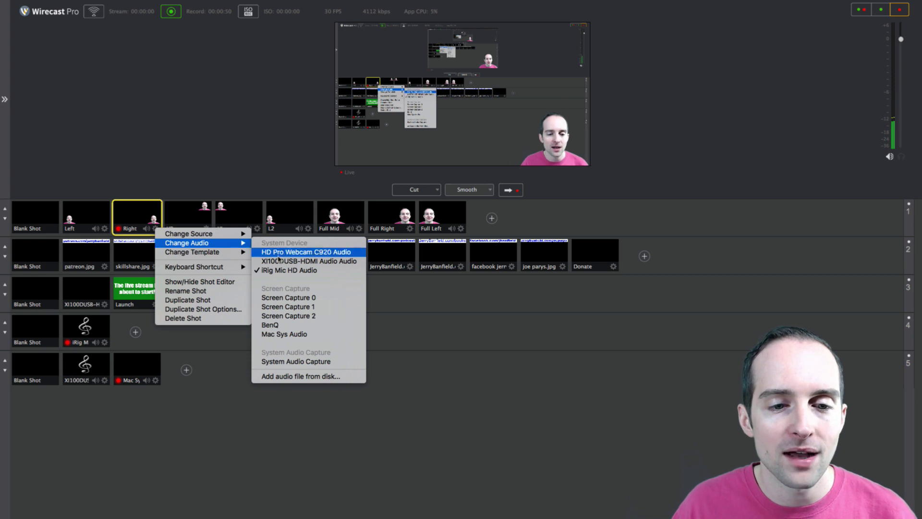
click(264, 270)
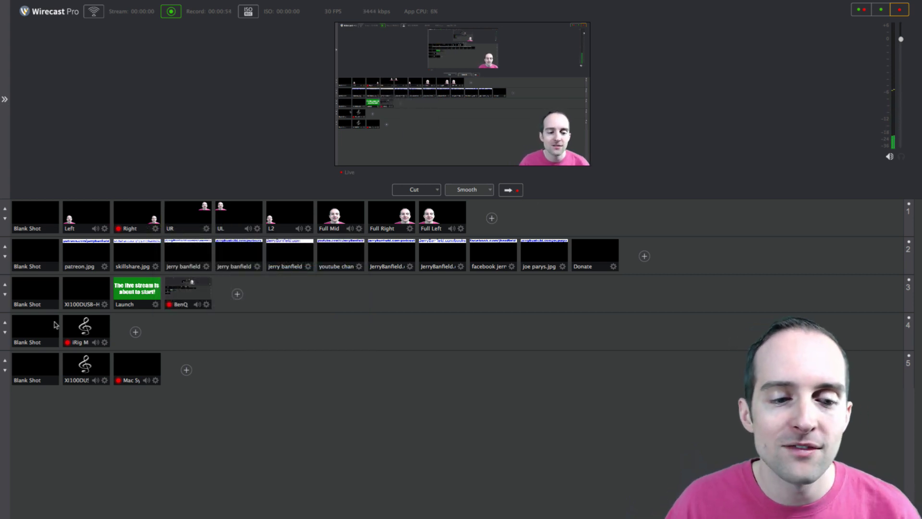
click(41, 331)
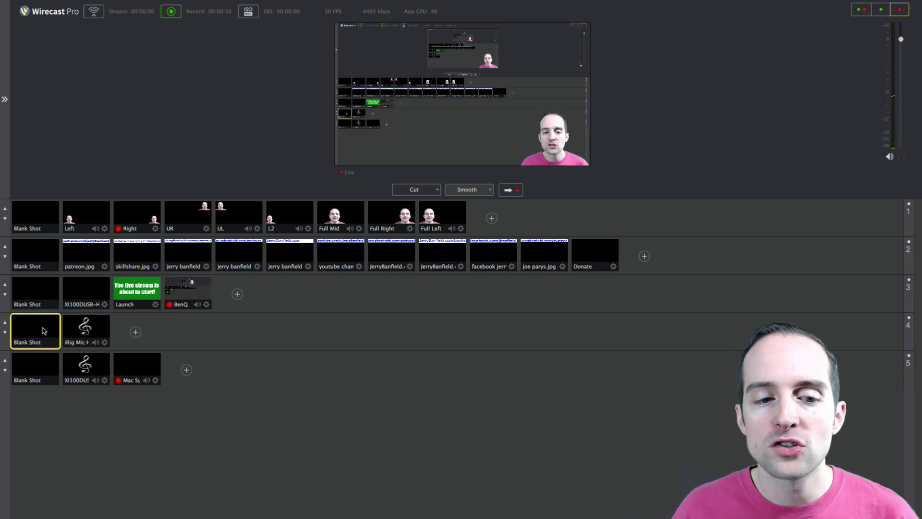
click(94, 330)
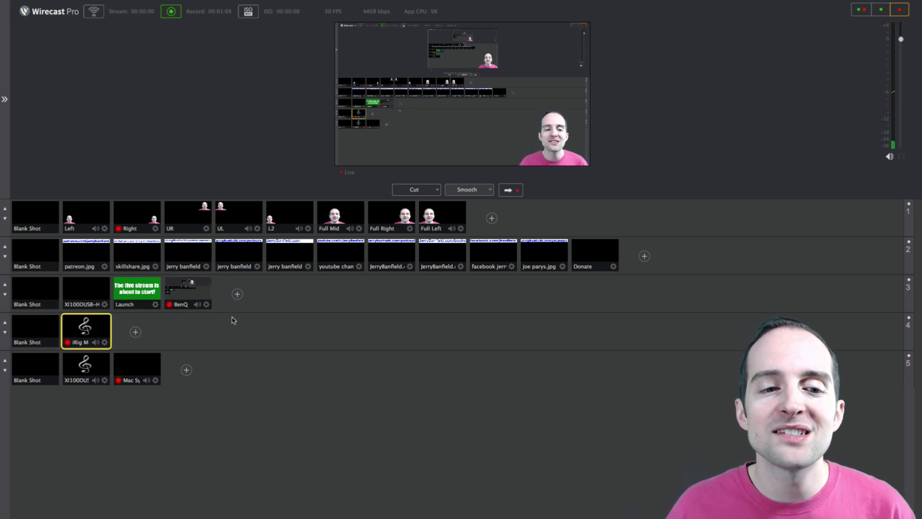
Review the source and audio options of the third-layer BenQ shot.
click(206, 304)
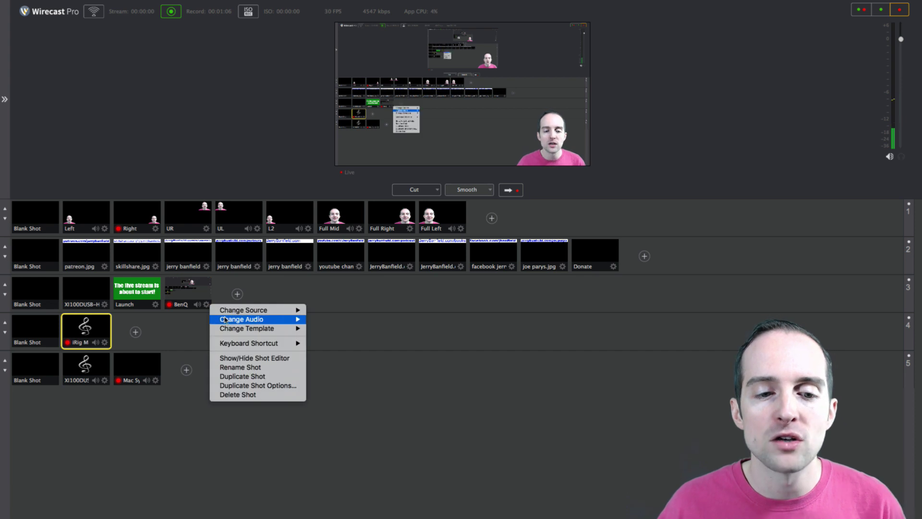
mouse_move(230, 312)
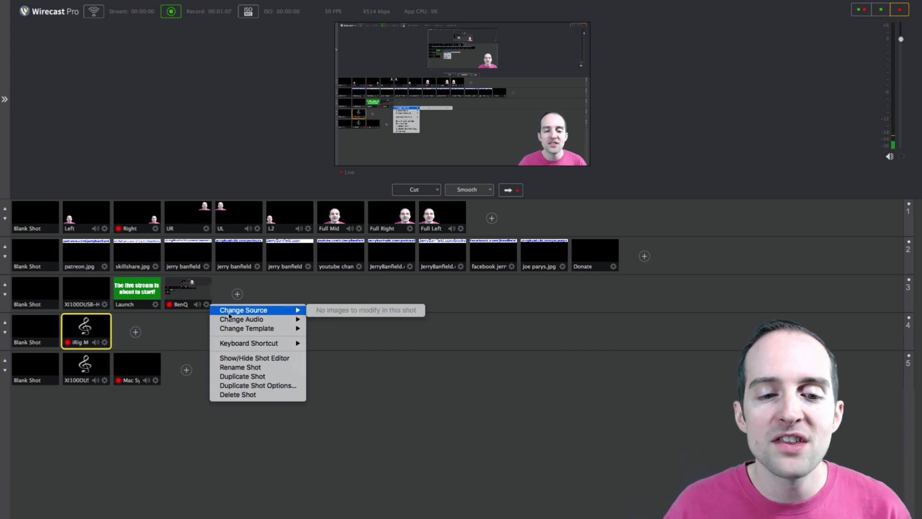
click(521, 406)
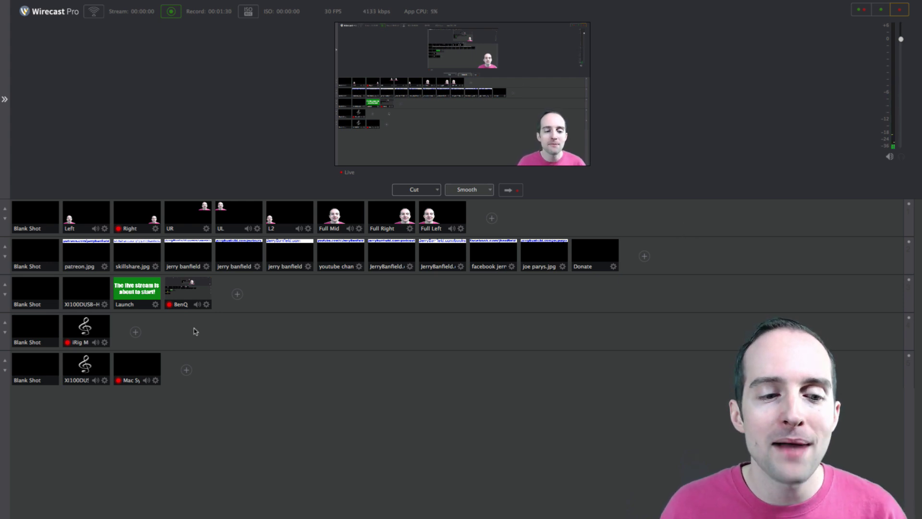
Clear the fifth layer with Blank Shot and delete its Mac Sys Audio shot.
click(39, 369)
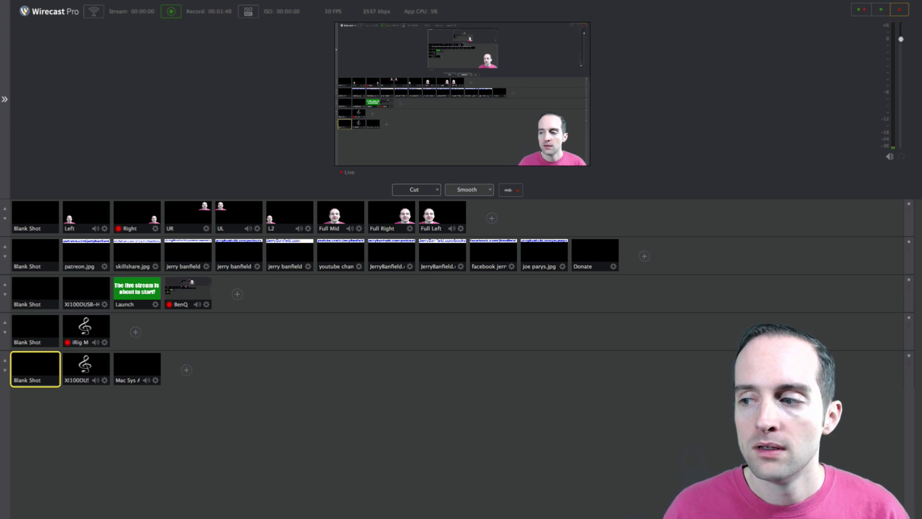
right_click(135, 362)
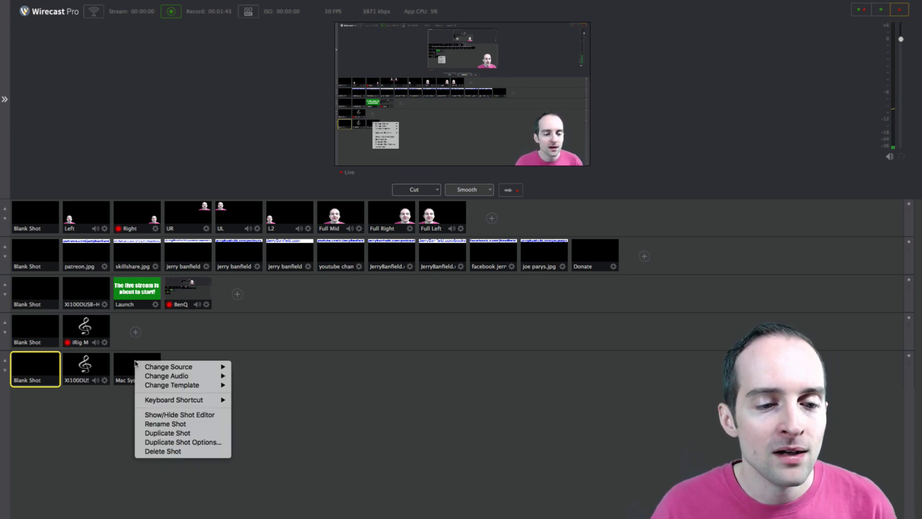
click(154, 451)
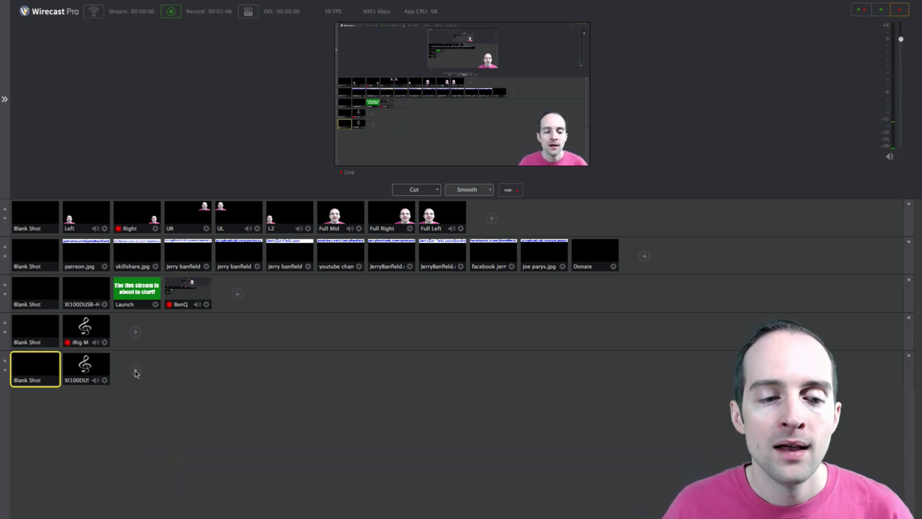
Review the source types offered for a new fifth-layer shot, including Capture Devices.
click(136, 371)
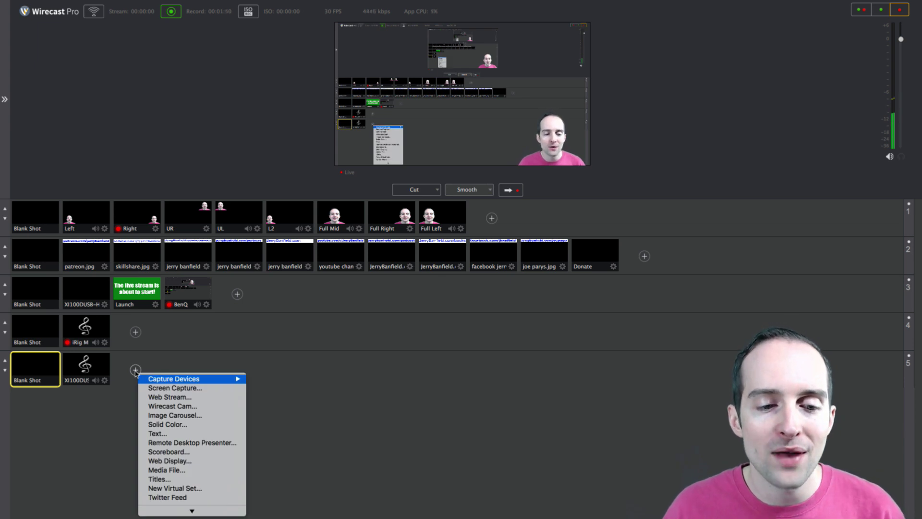
click(135, 371)
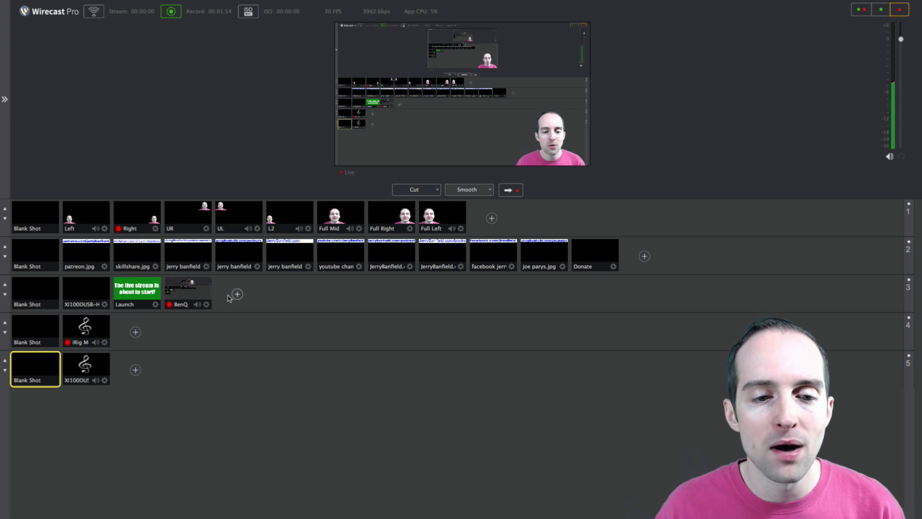
click(136, 370)
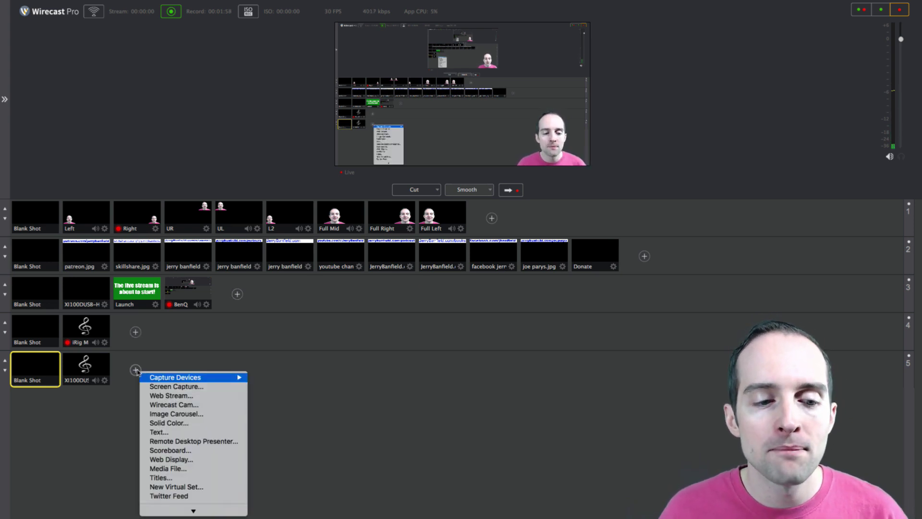
mouse_move(168, 380)
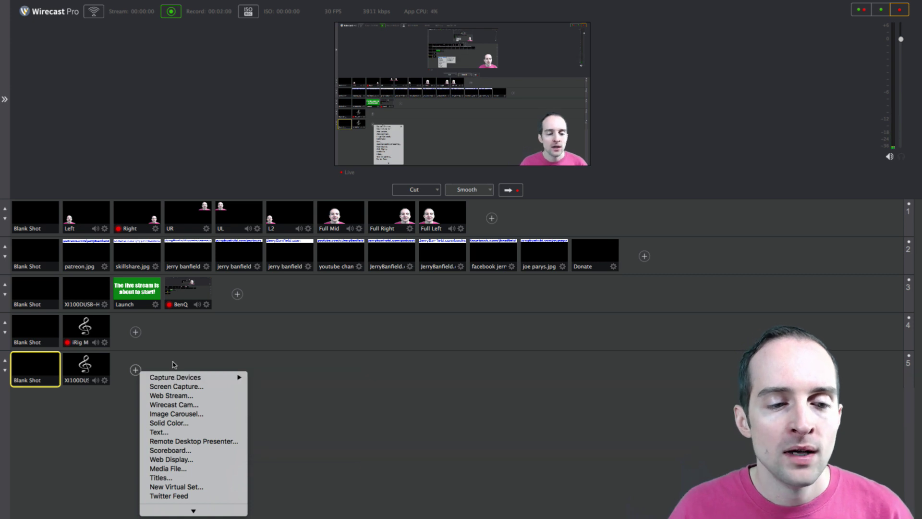
key(Escape)
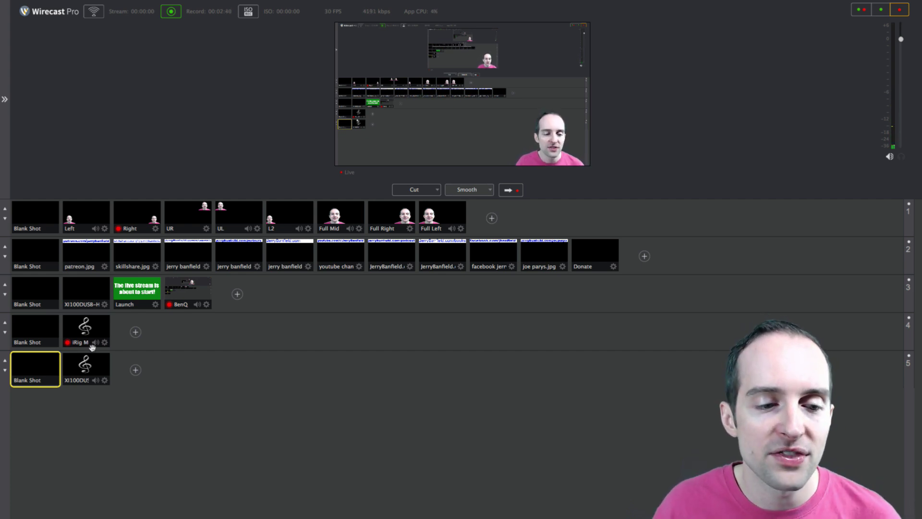
Start a new fifth-layer Screen Capture shot and choose the existing source Mac Sys Audio.
click(135, 370)
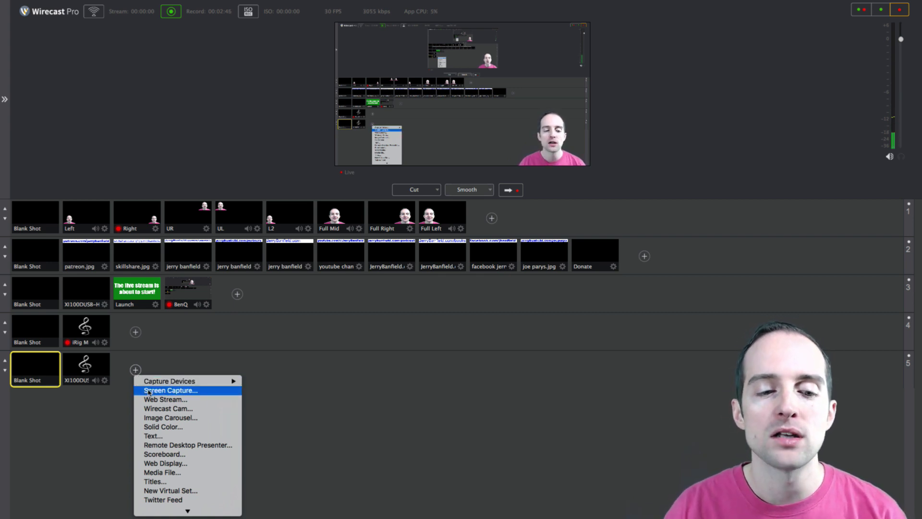
key(Escape)
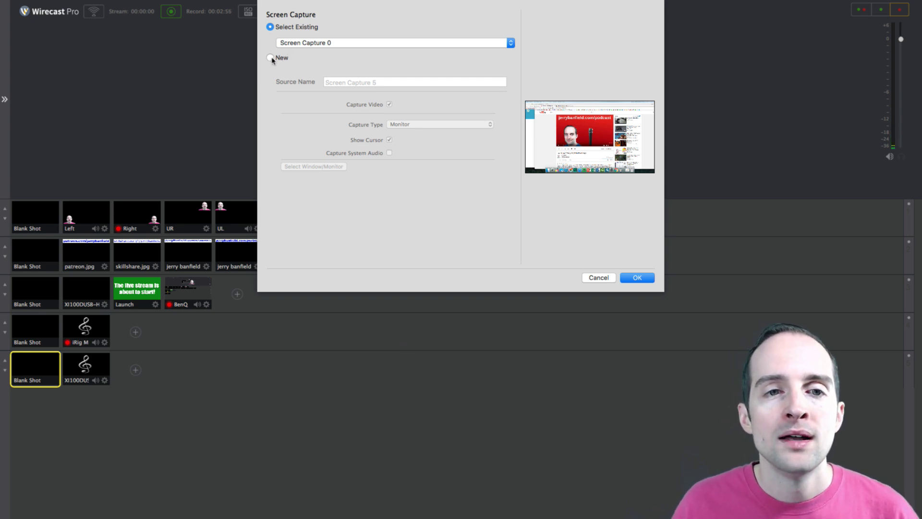
click(293, 43)
click(370, 41)
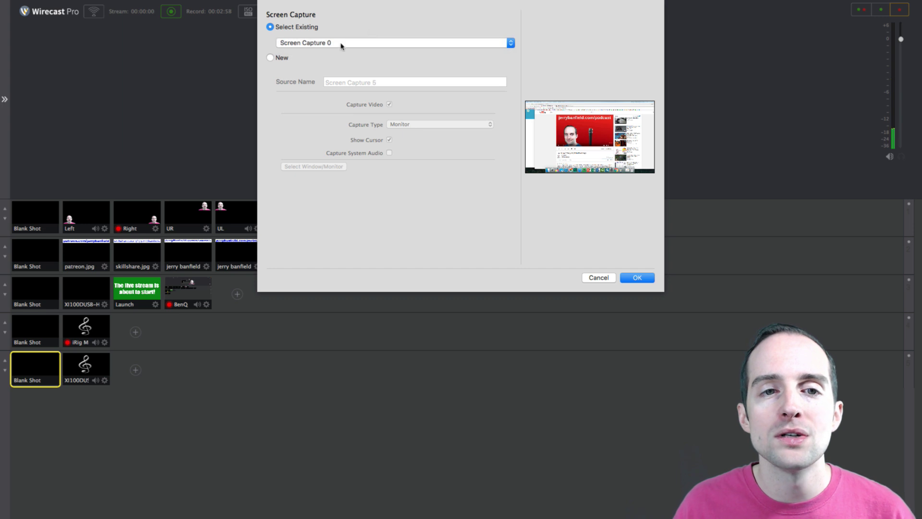
click(299, 44)
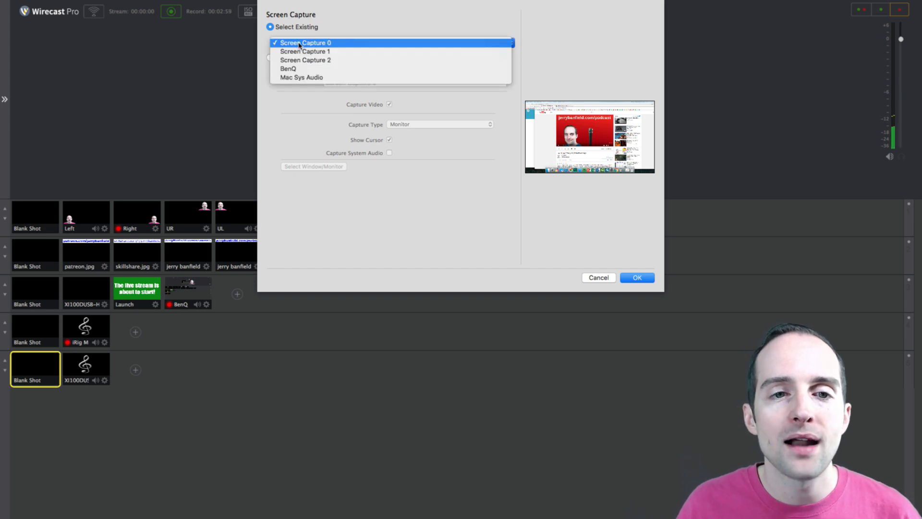
click(302, 77)
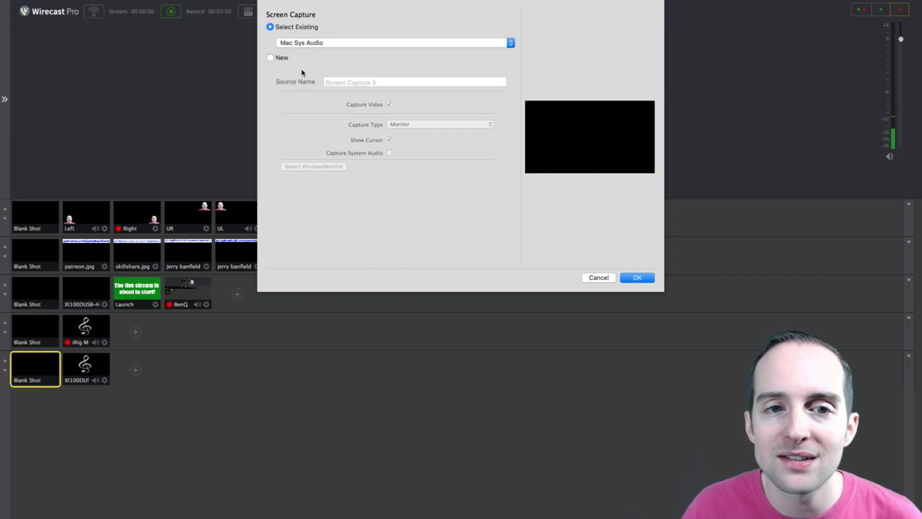
Switch the screen capture to a new source and review its monitor selection settings without applying changes.
click(269, 58)
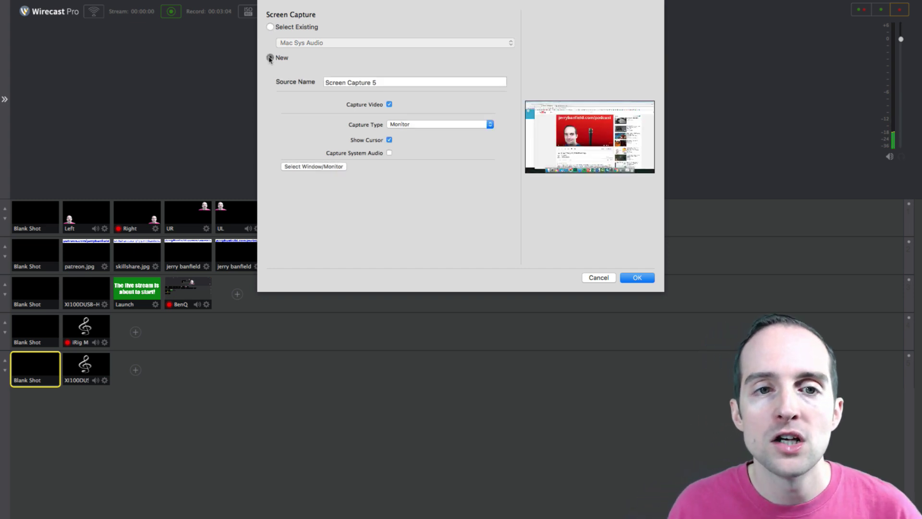
click(393, 84)
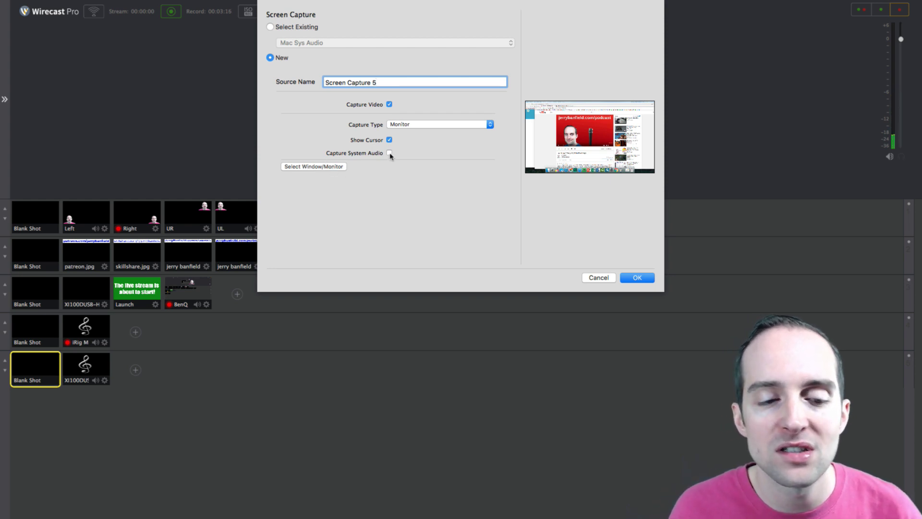
click(311, 167)
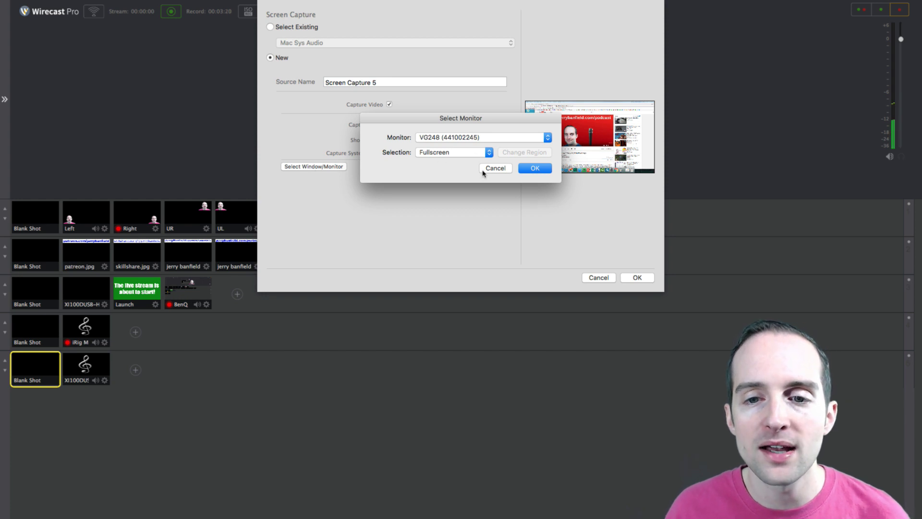
click(495, 168)
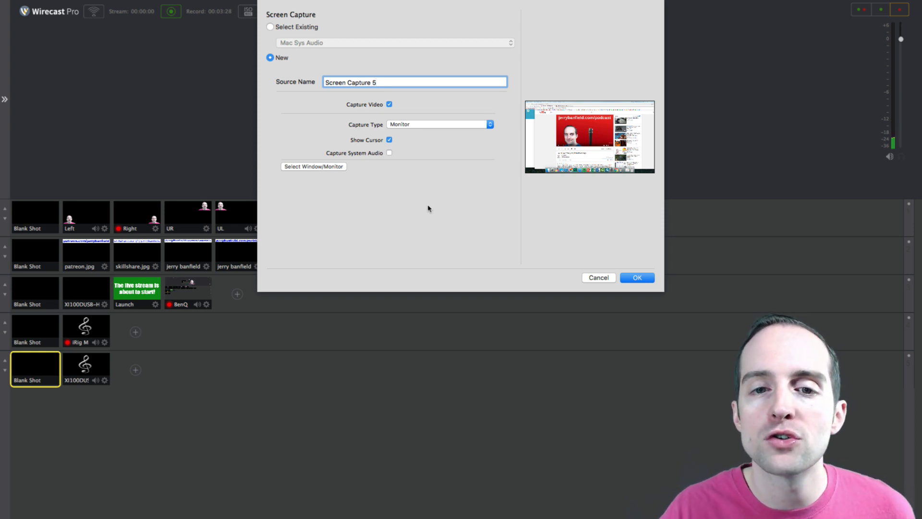
Set the new screen capture source to record the BenQ RL2460H monitor with the Fullscreen selection.
click(329, 167)
click(446, 137)
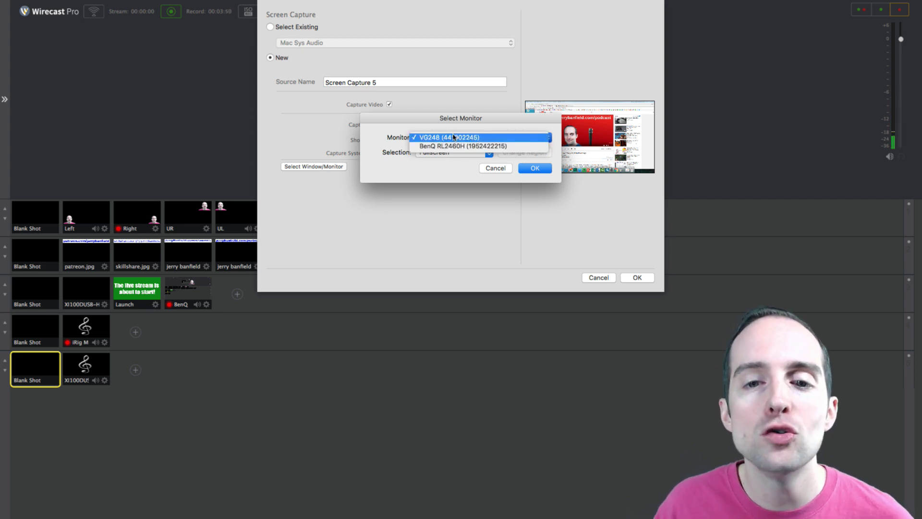
click(451, 146)
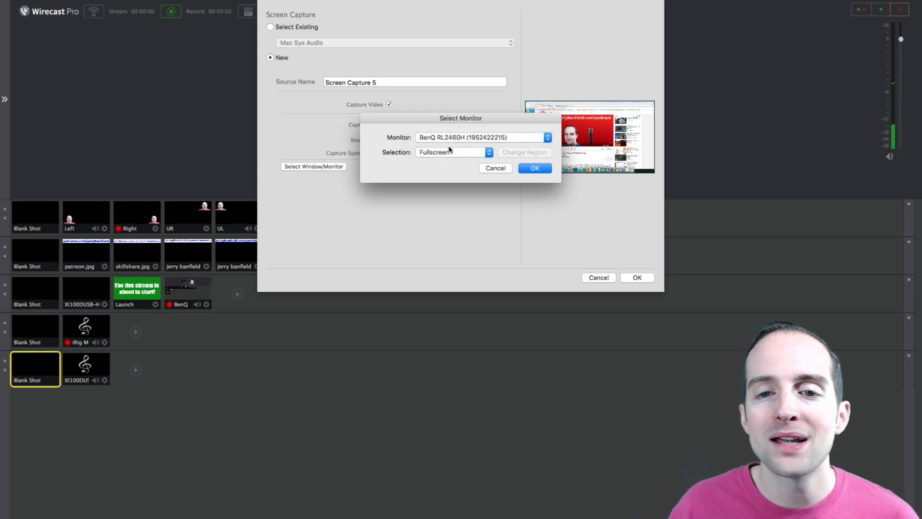
click(452, 152)
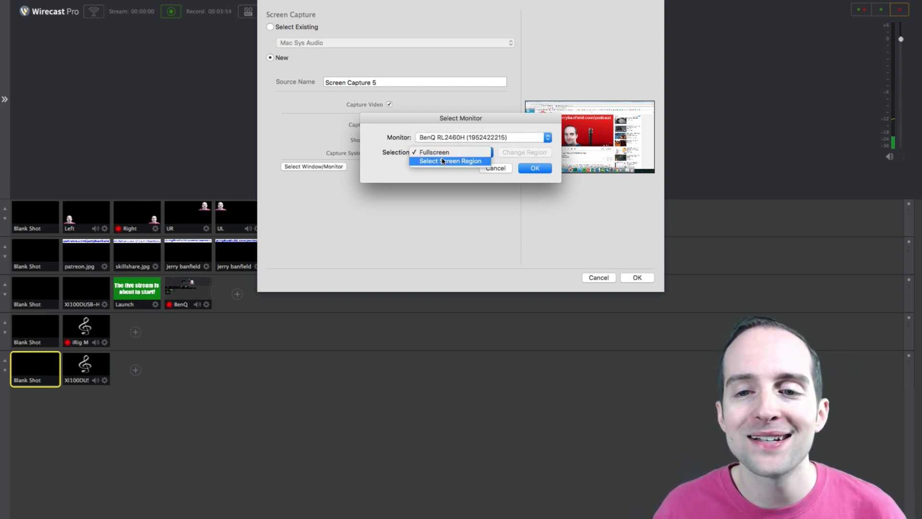
click(450, 153)
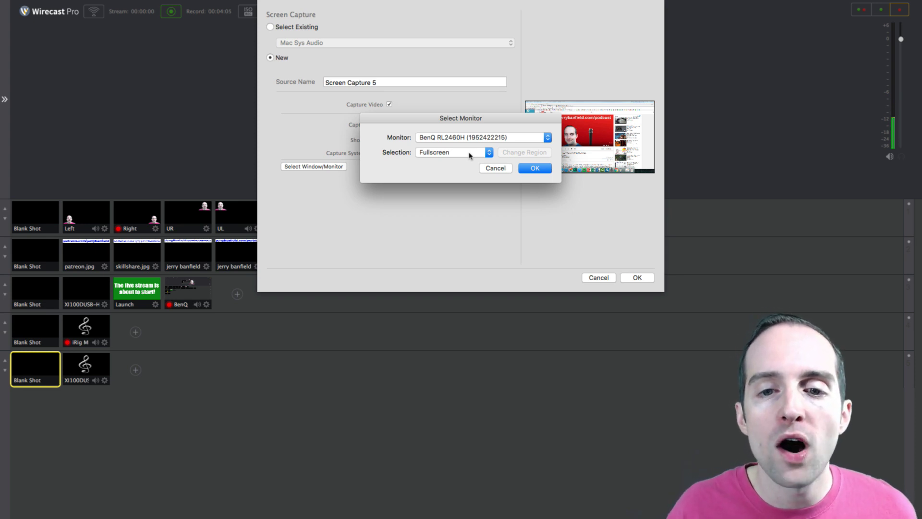
click(469, 152)
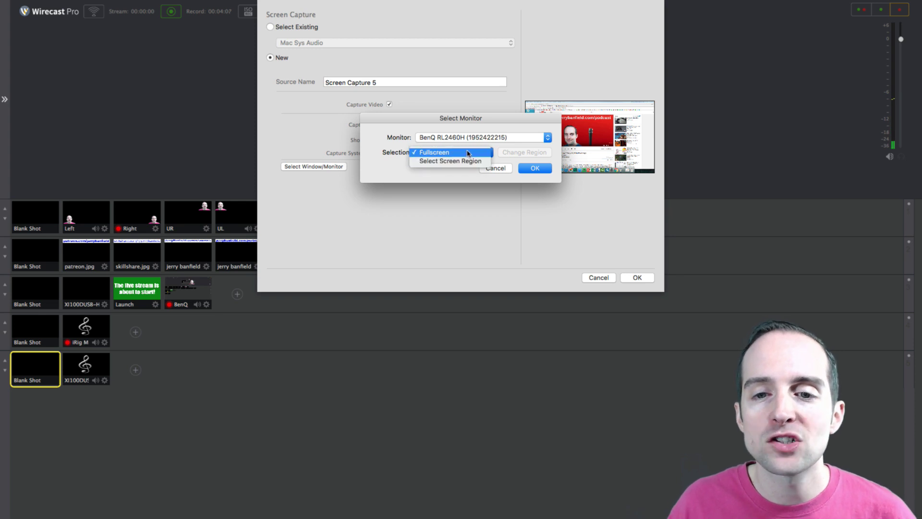
click(467, 152)
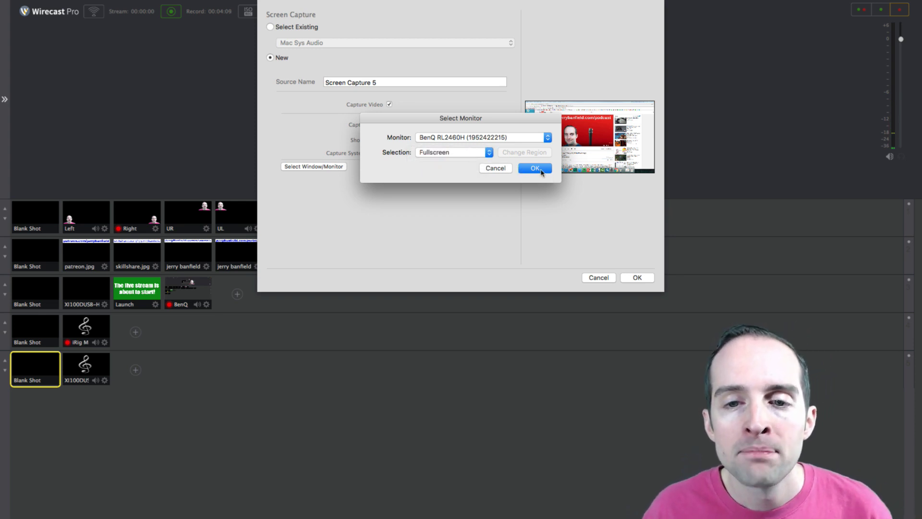
click(537, 169)
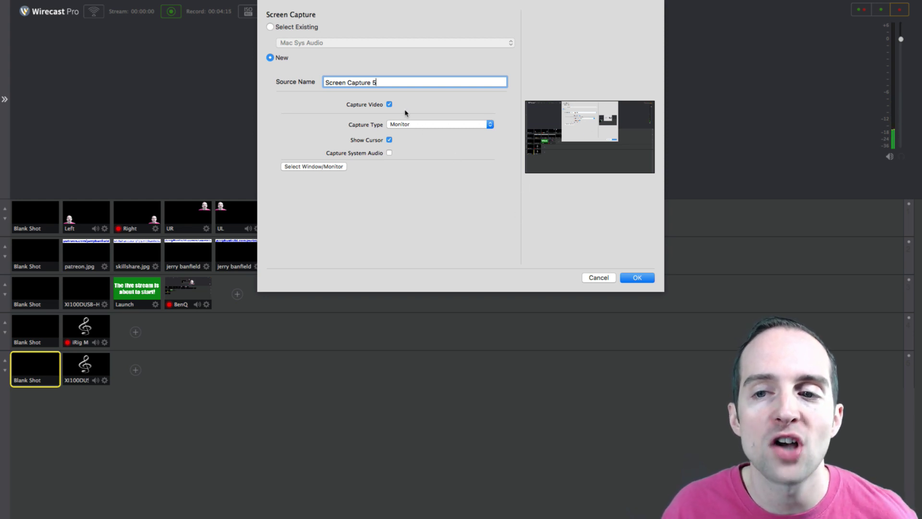
Review the capture types offered for the new screen capture source, keeping Monitor selected.
click(419, 126)
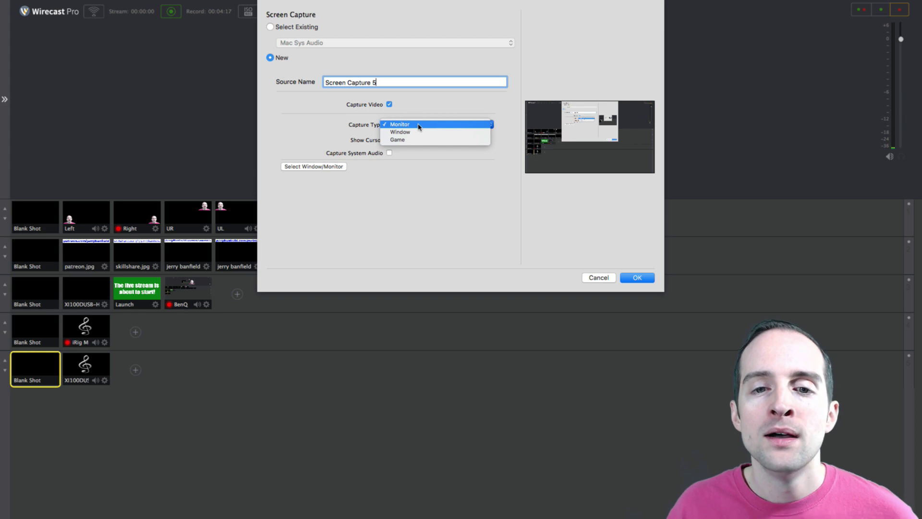
click(432, 124)
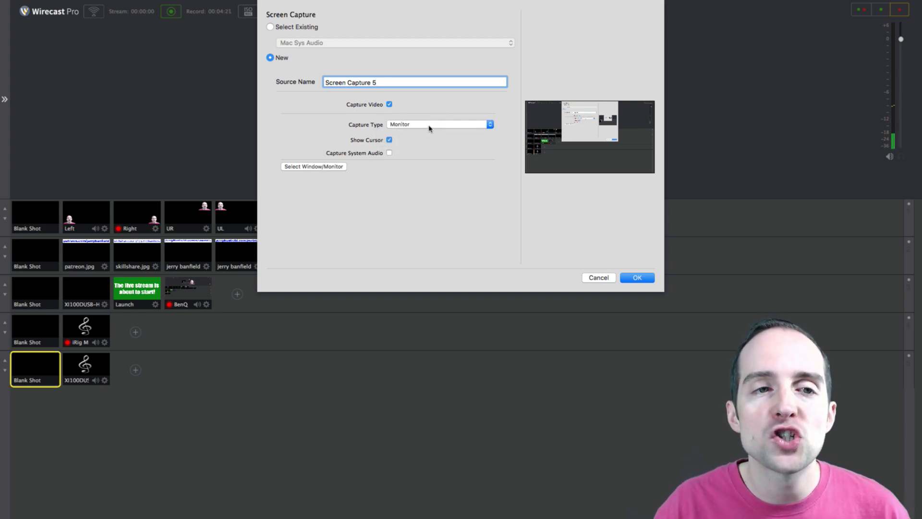
click(429, 127)
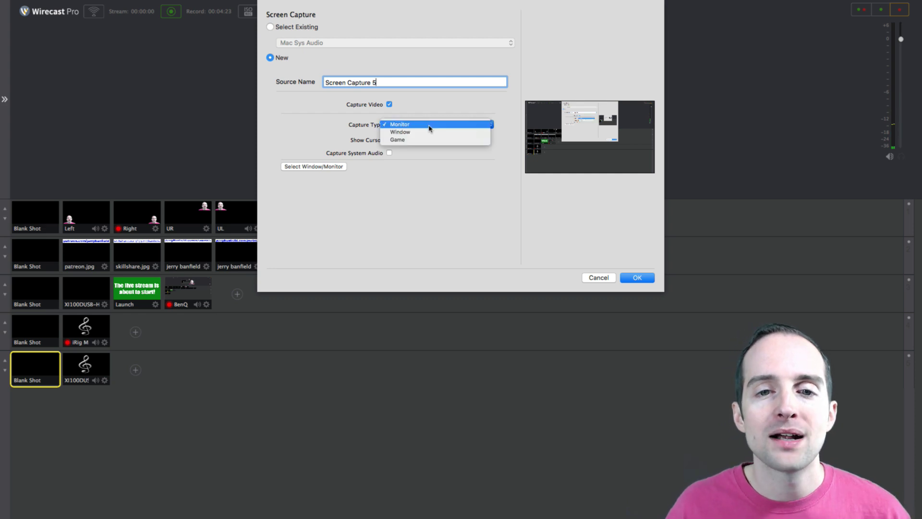
click(429, 125)
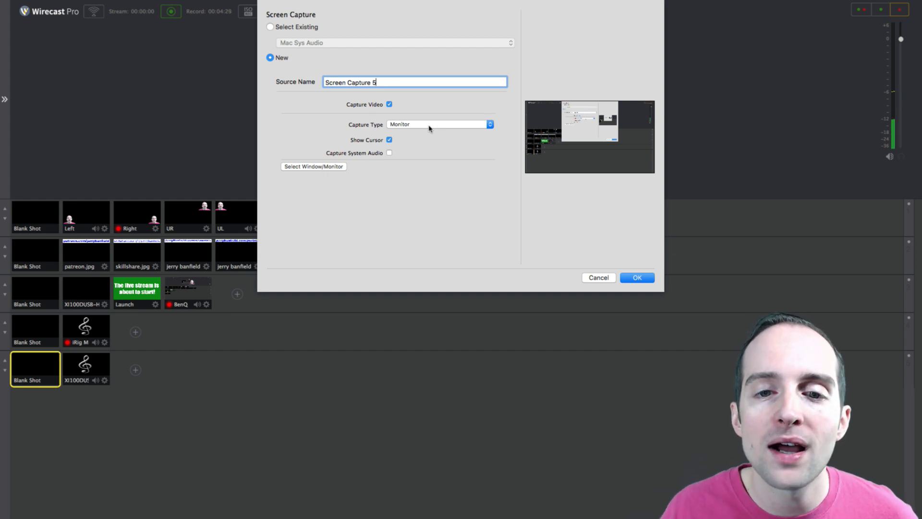
click(429, 126)
click(428, 118)
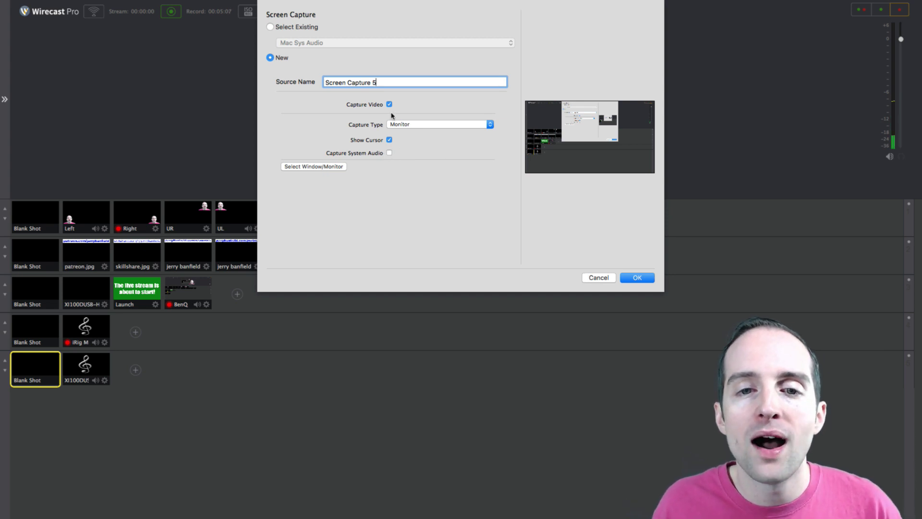
Enable Capture System Audio and disable Capture Video for the new screen capture source, and discard the source.
click(389, 153)
click(389, 104)
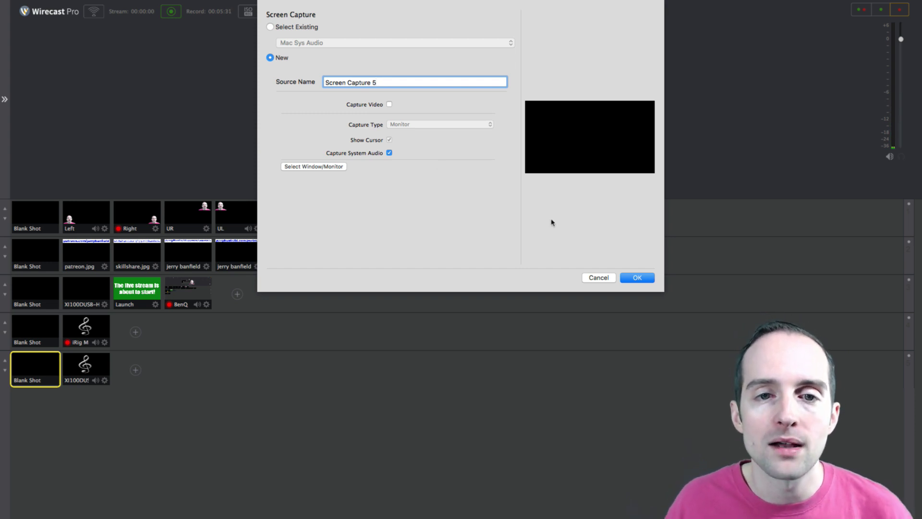
click(606, 279)
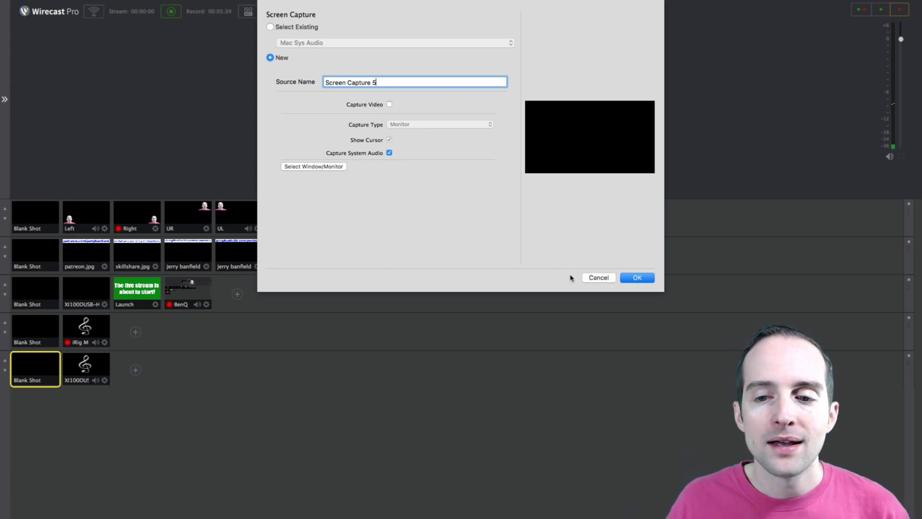
click(595, 277)
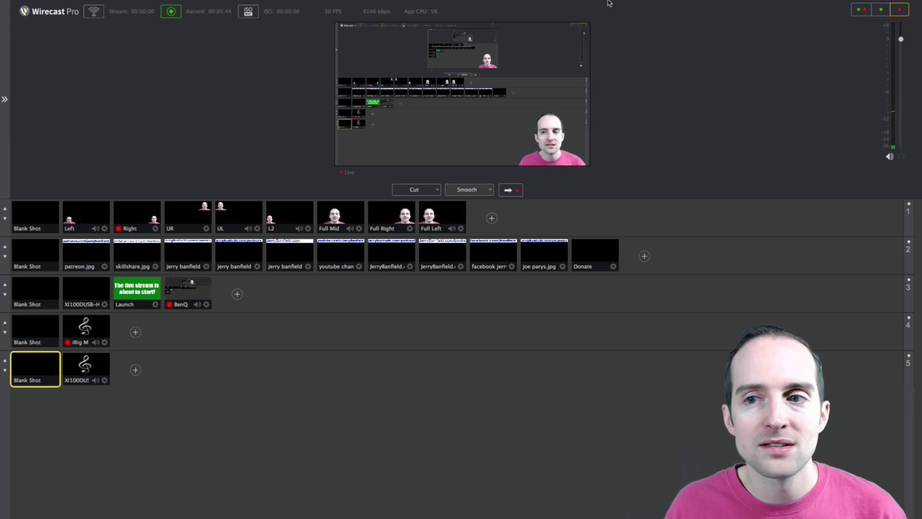
Add a fifth-layer Screen Capture shot using the existing source Mac Sys Audio and make it live.
click(135, 370)
click(147, 388)
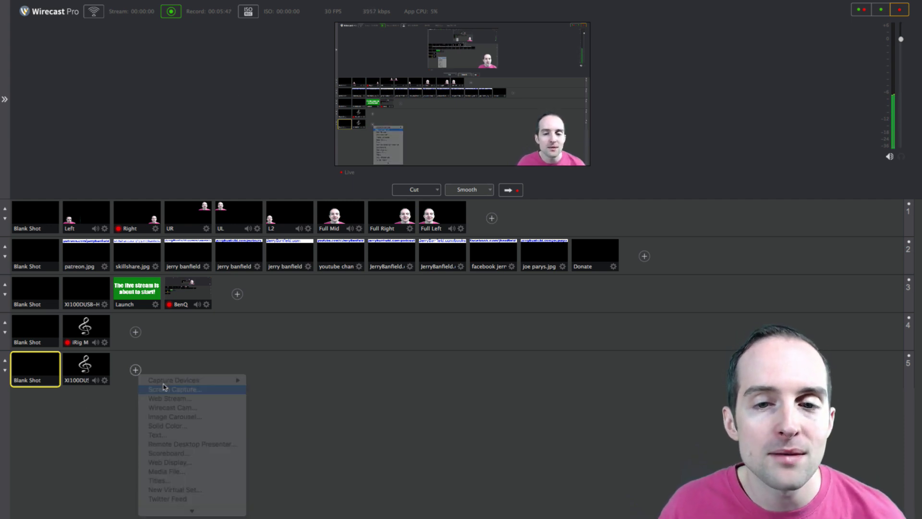
click(292, 44)
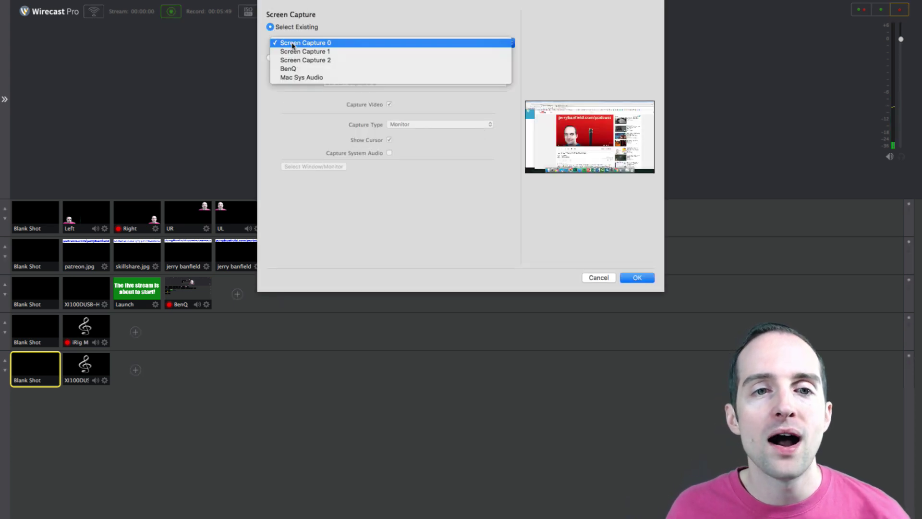
click(308, 77)
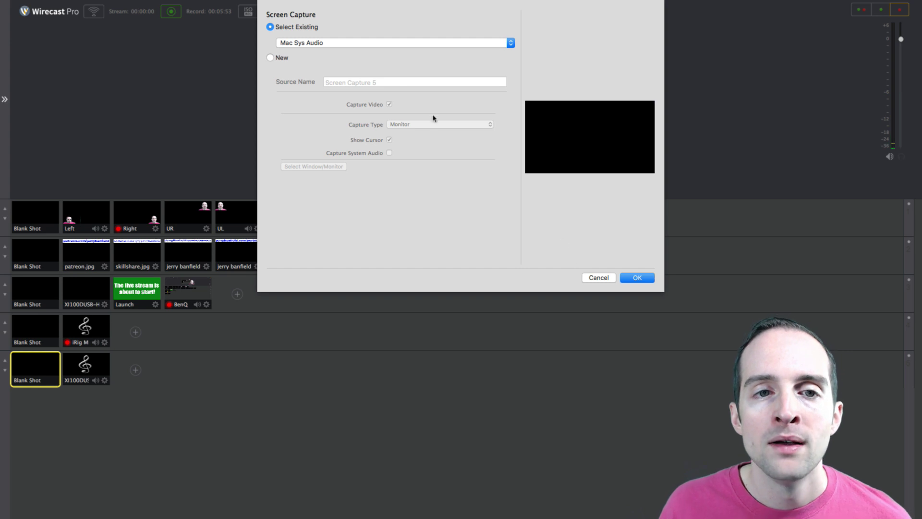
click(644, 278)
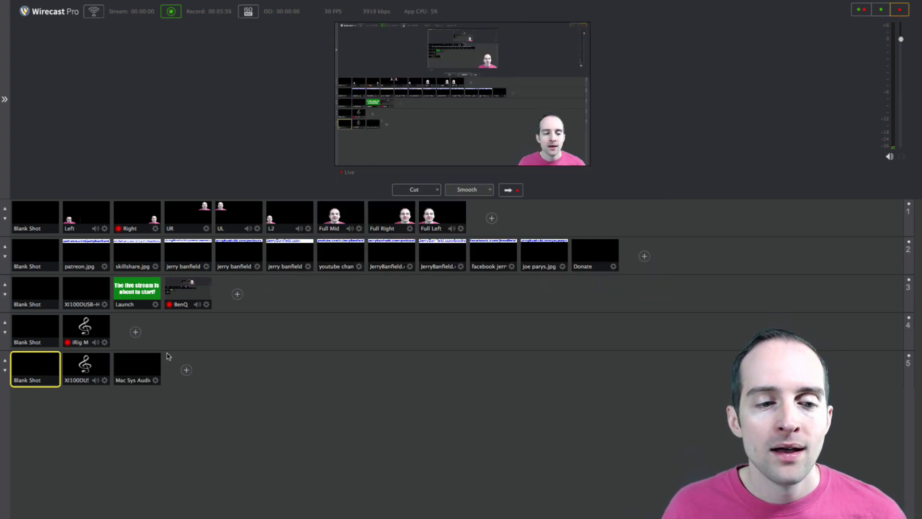
click(141, 365)
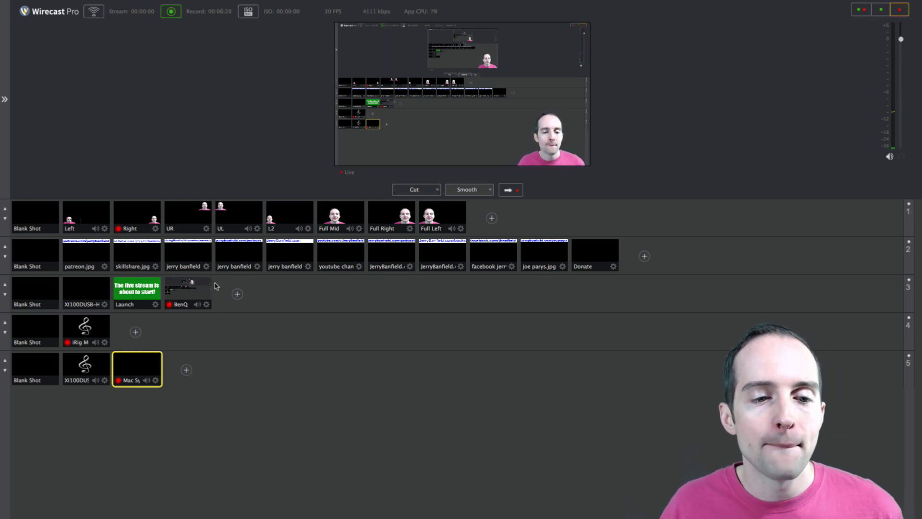
Show the Launch shot live on the third layer and switch back to the BenQ shot.
click(192, 286)
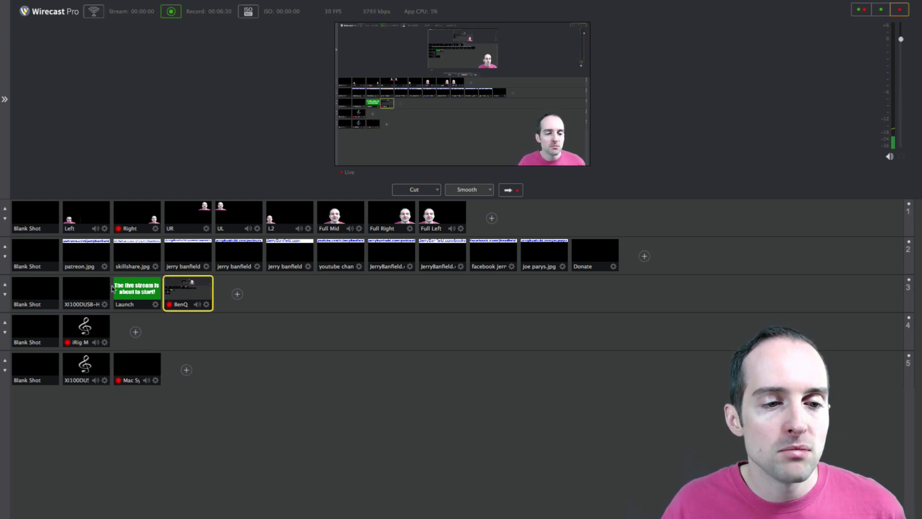
click(142, 288)
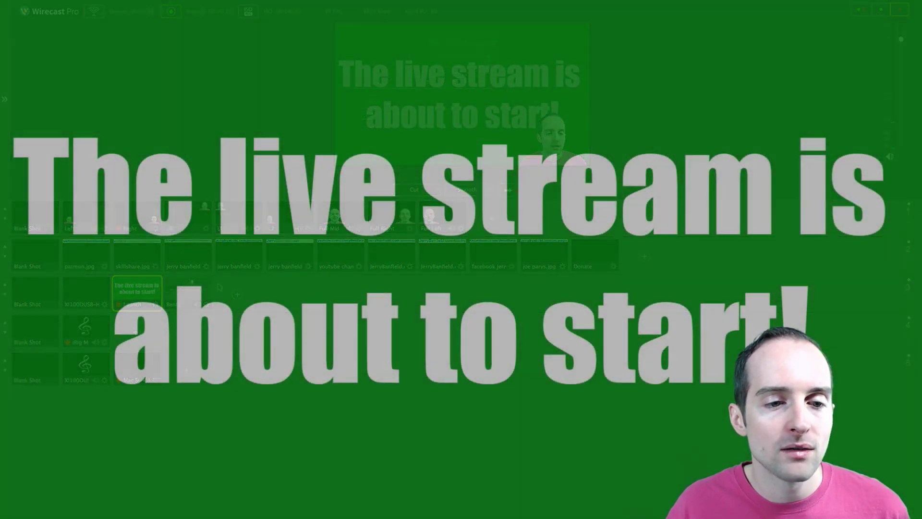
click(189, 293)
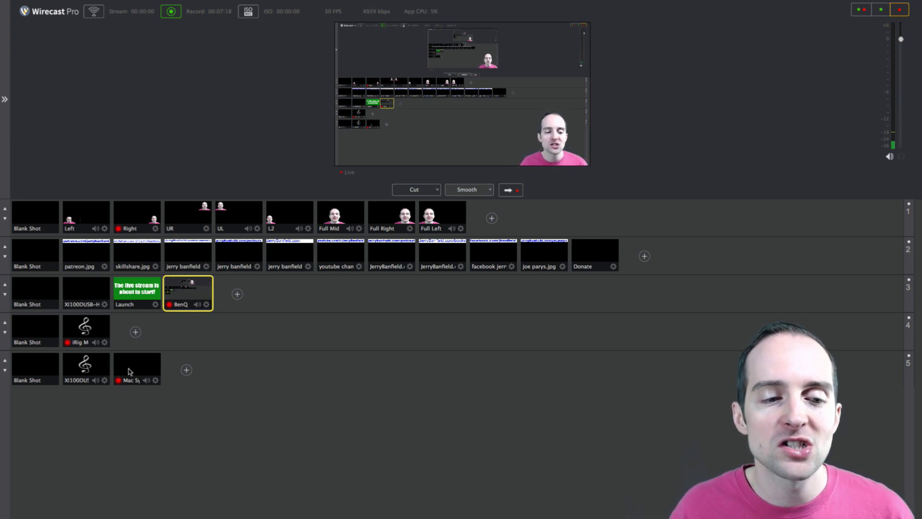
Add an HD Pro Webcam C920 Audio capture device as a new shot on the fourth layer.
click(135, 332)
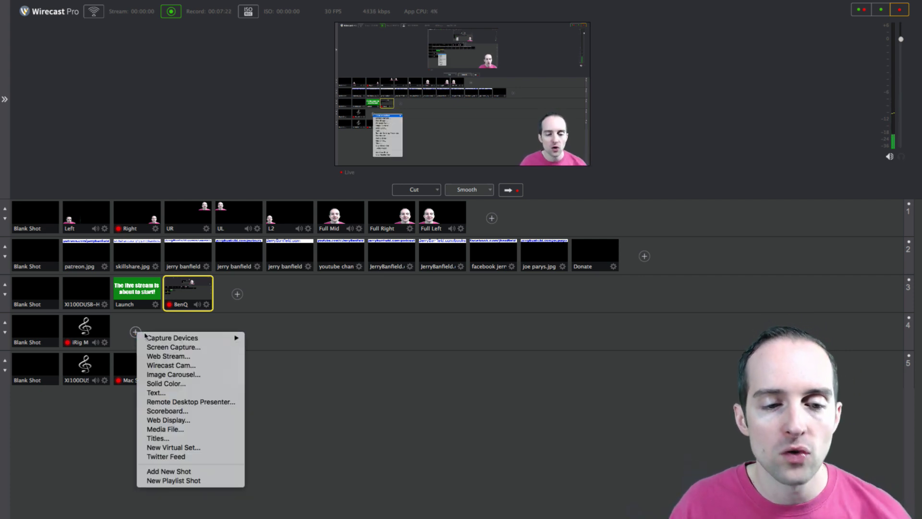
mouse_move(163, 340)
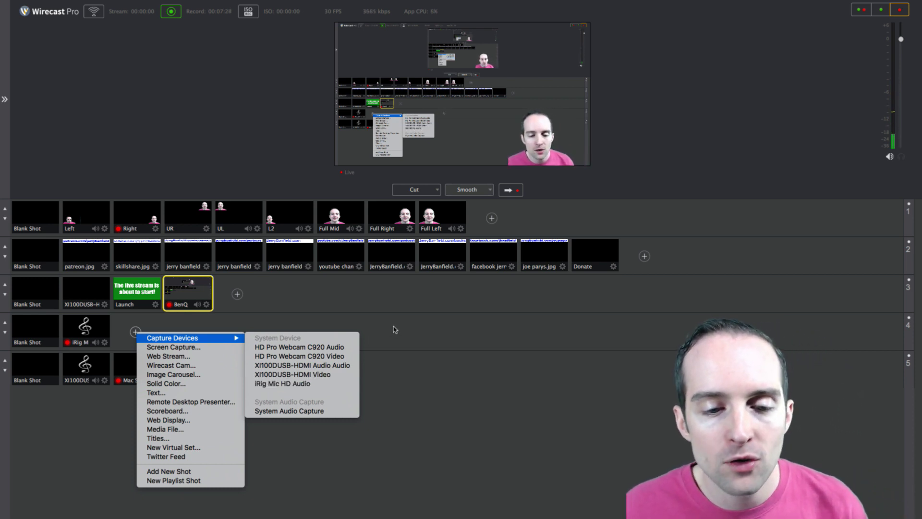
click(342, 351)
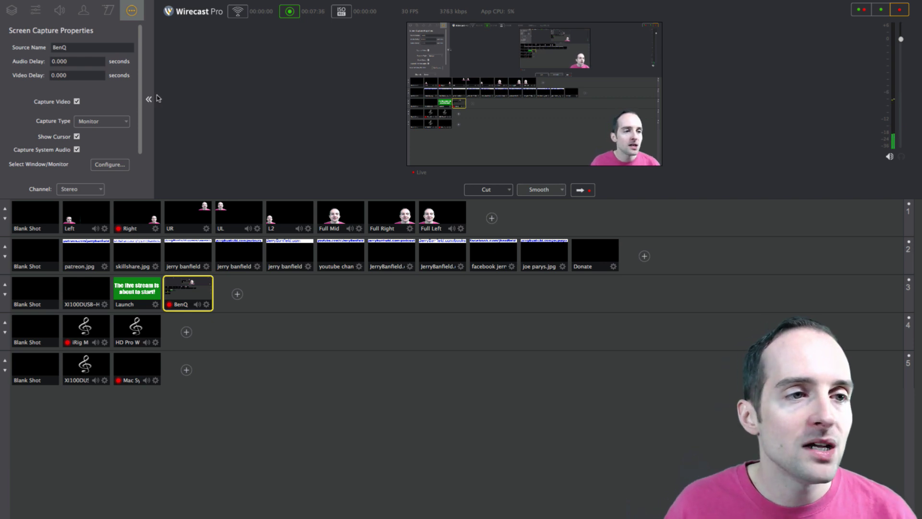
Make the fourth layer's webcam audio shot live to inspect its layer and audio settings, and return to the iRig Mic shot.
click(14, 10)
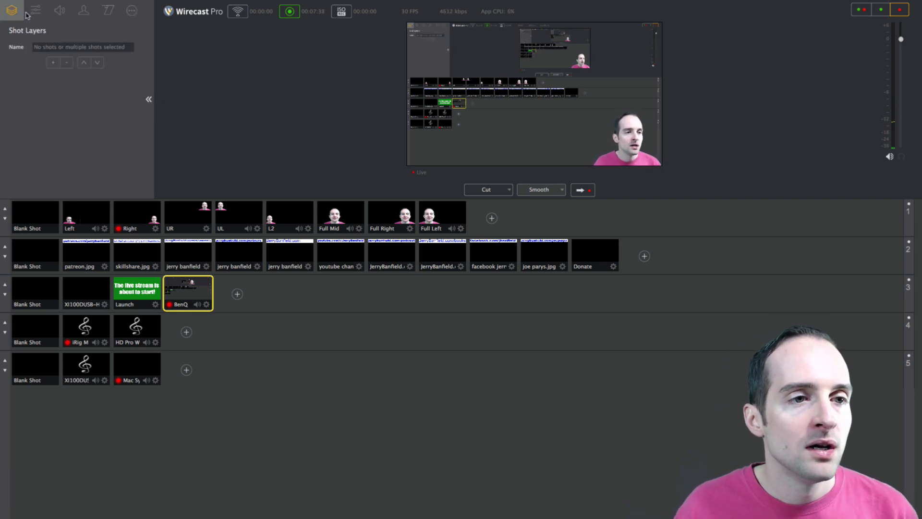
click(142, 323)
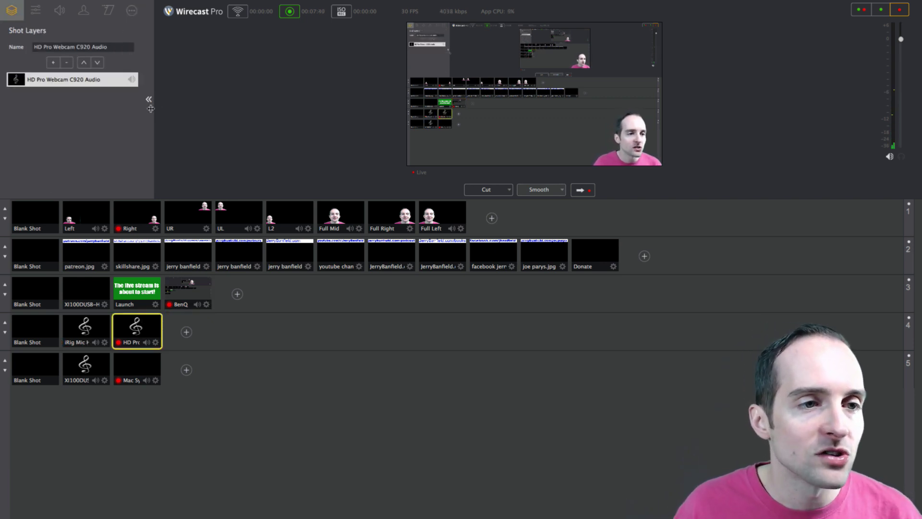
click(37, 11)
click(61, 11)
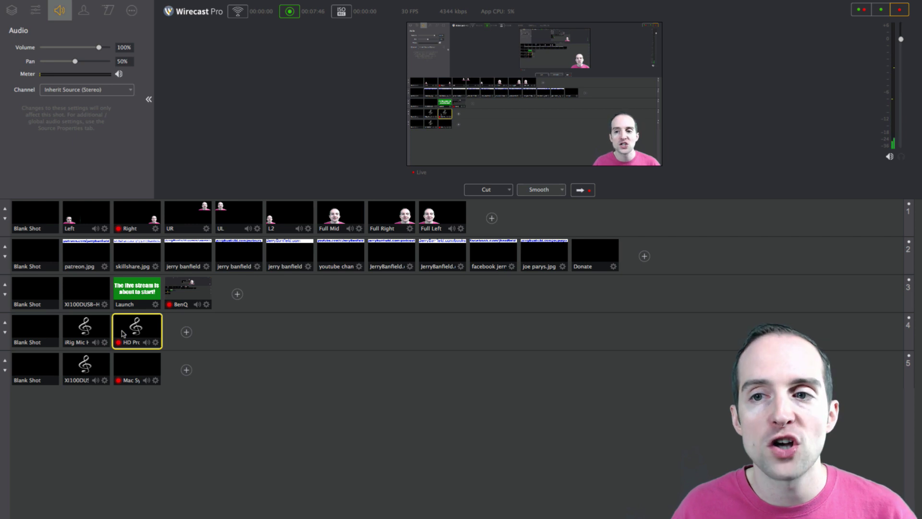
click(88, 330)
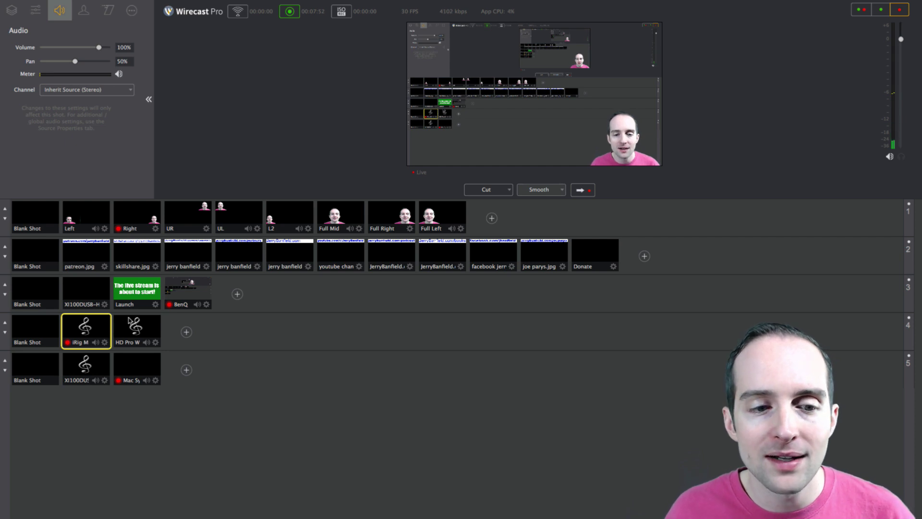
double_click(149, 97)
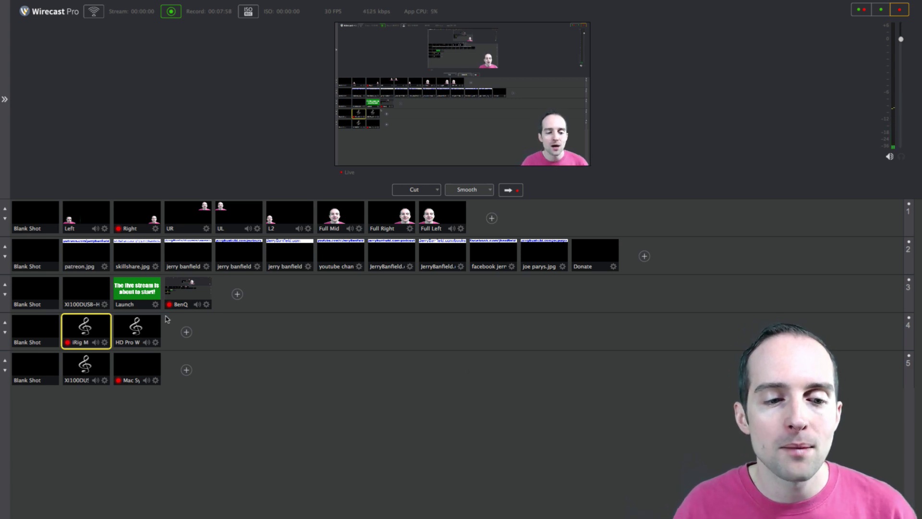
Delete the HD Pro Webcam C920 Audio shot from the fourth layer.
right_click(144, 321)
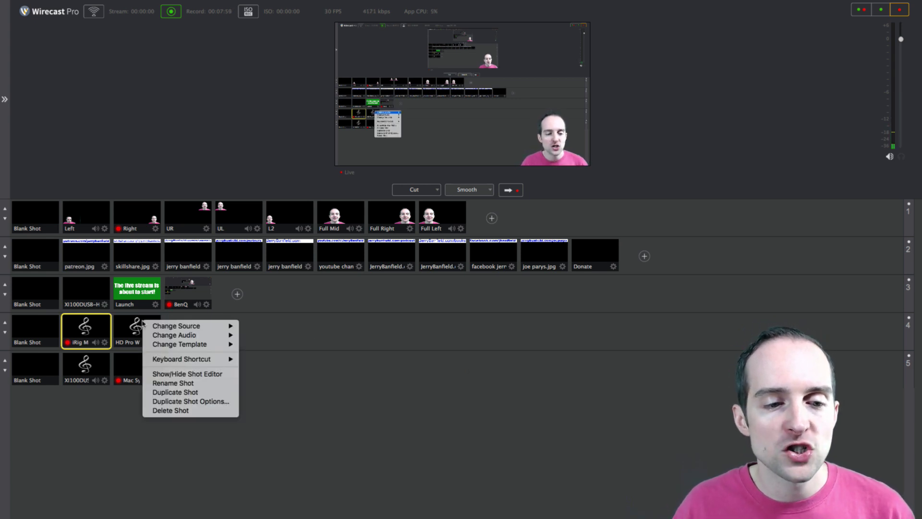
click(172, 411)
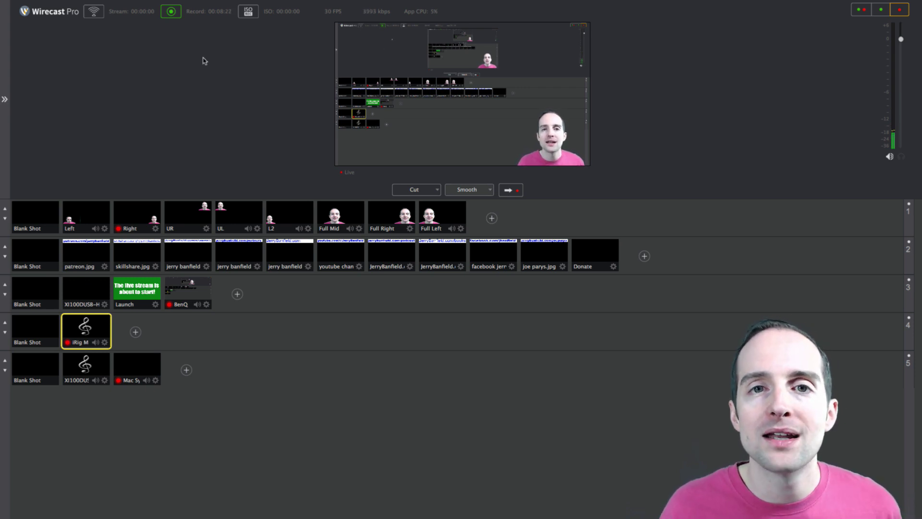
Stop the current recording and put the resources web-address banner live on the second layer.
click(171, 12)
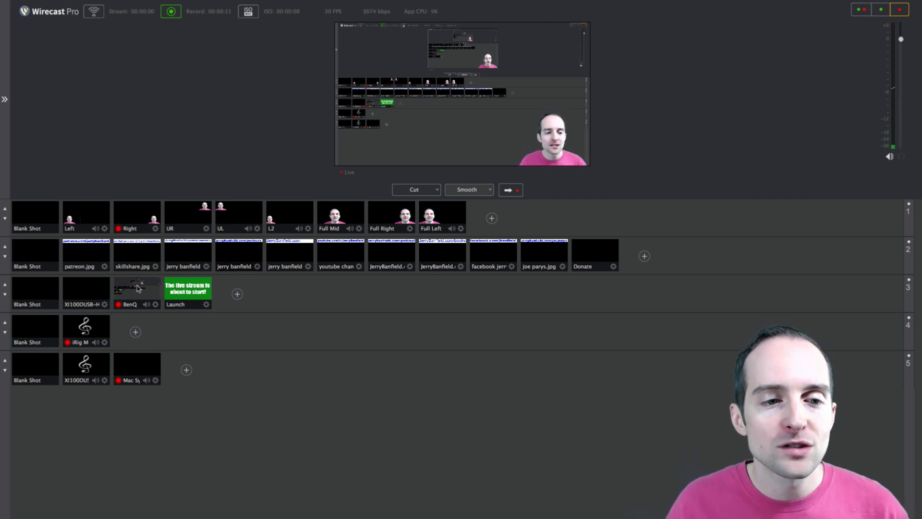
click(191, 248)
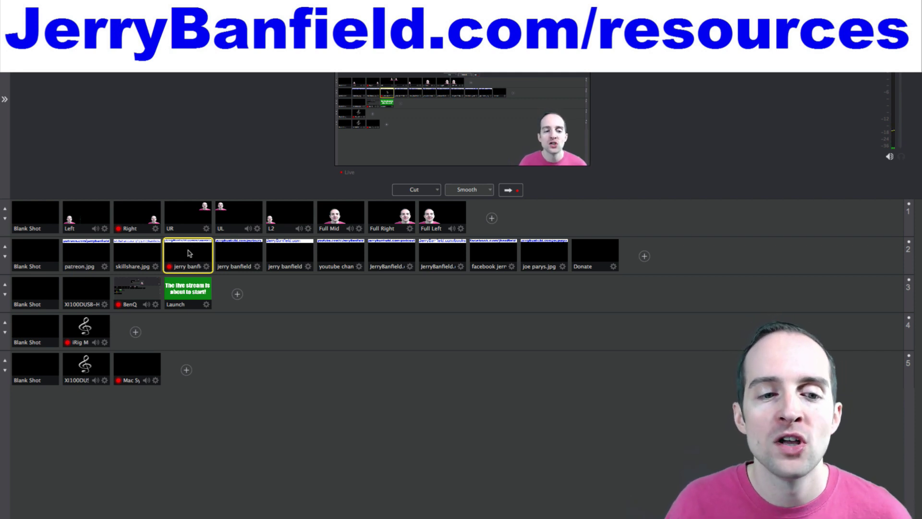
Clear the banner with the second layer's Blank Shot and make the Full Right camera shot live on the first layer.
click(29, 257)
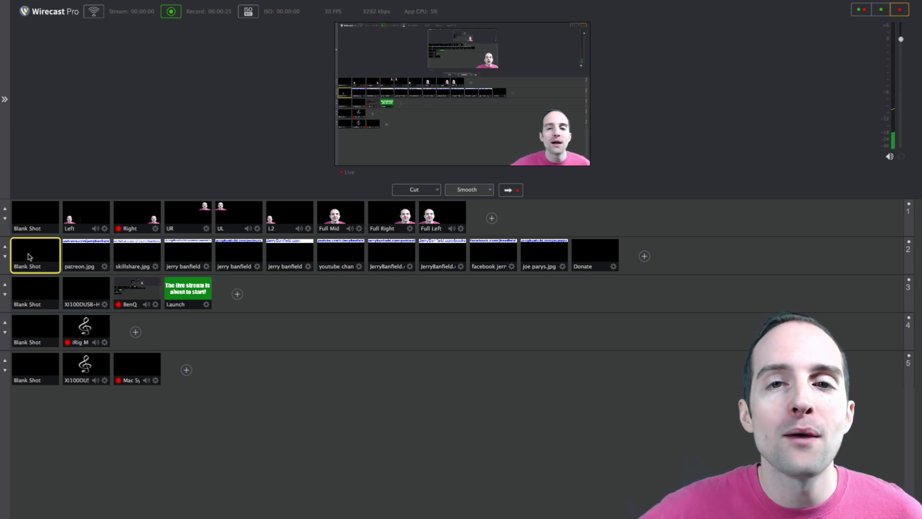
click(401, 219)
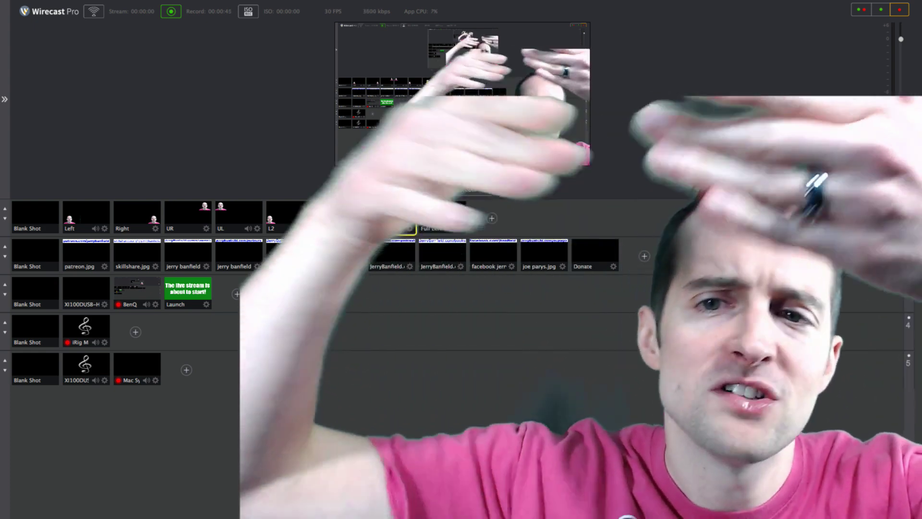
click(401, 221)
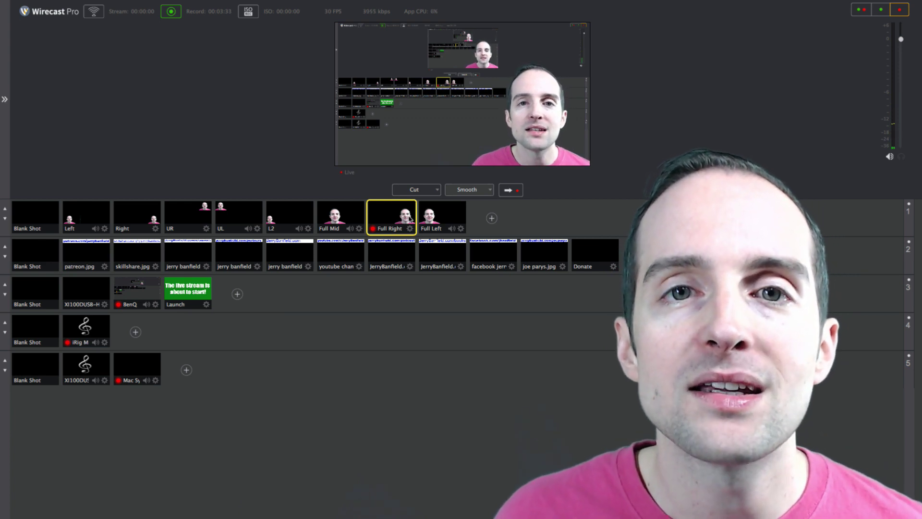
Expand the shot editor and view the capture devices that can be added as shots on the first layer.
click(492, 220)
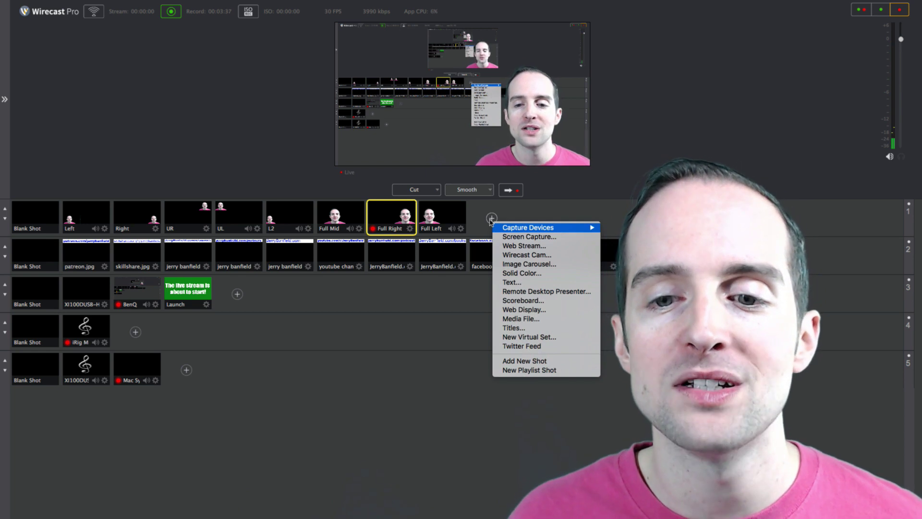
click(507, 214)
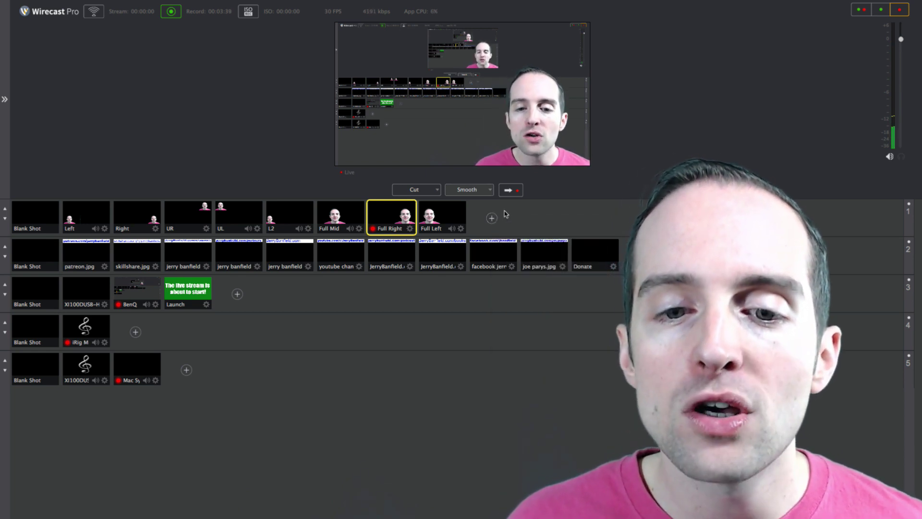
click(4, 102)
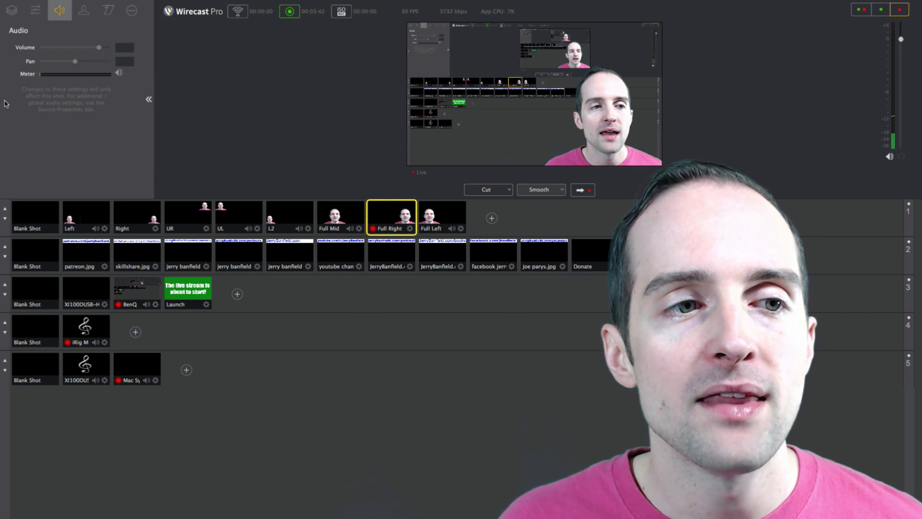
click(491, 218)
mouse_move(561, 229)
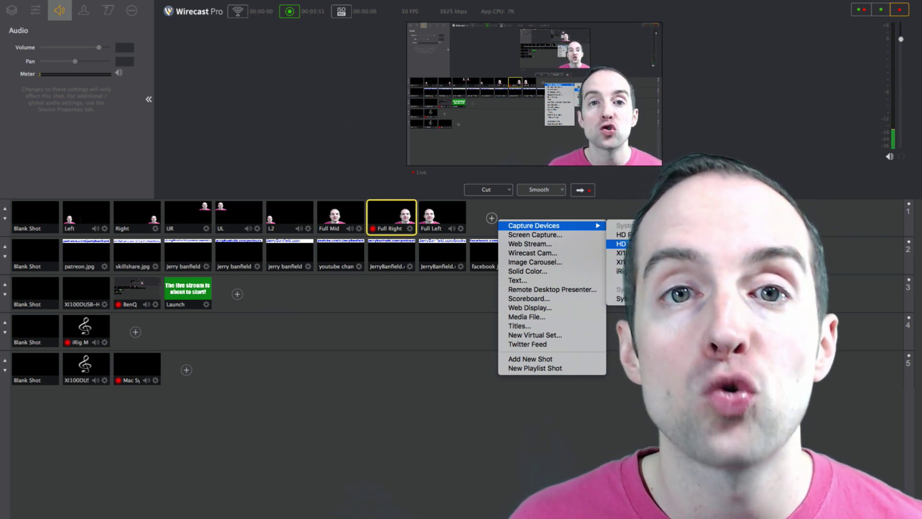
click(230, 105)
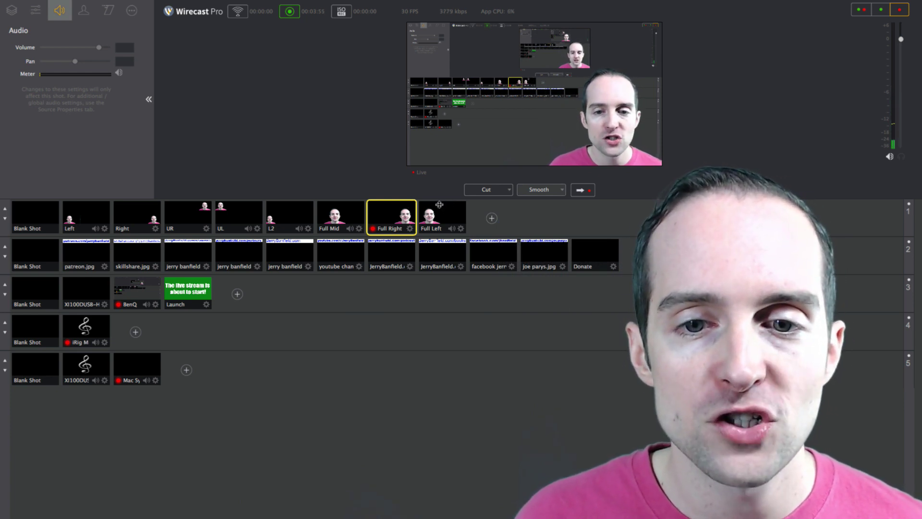
Enlarge the live preview area above the layers, keeping the Full Right shot's editor expanded.
drag(441, 200, 444, 245)
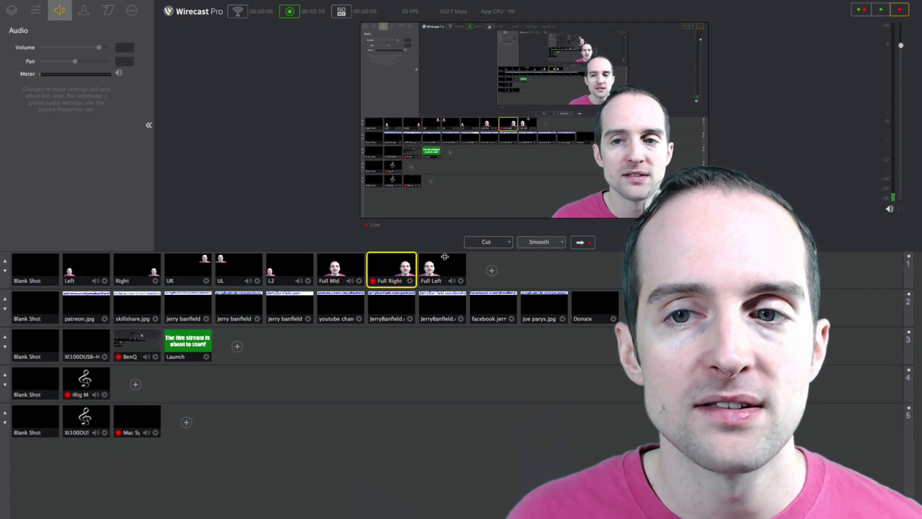
click(148, 125)
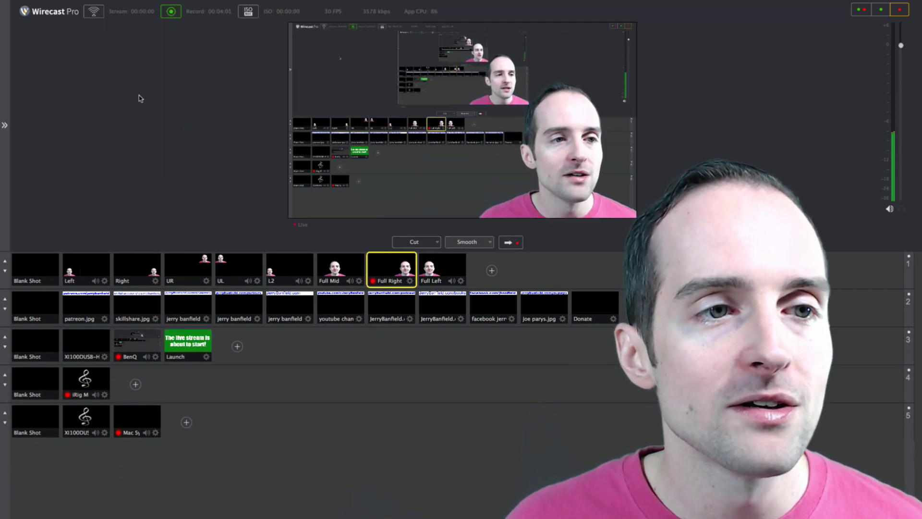
click(5, 125)
right_click(396, 269)
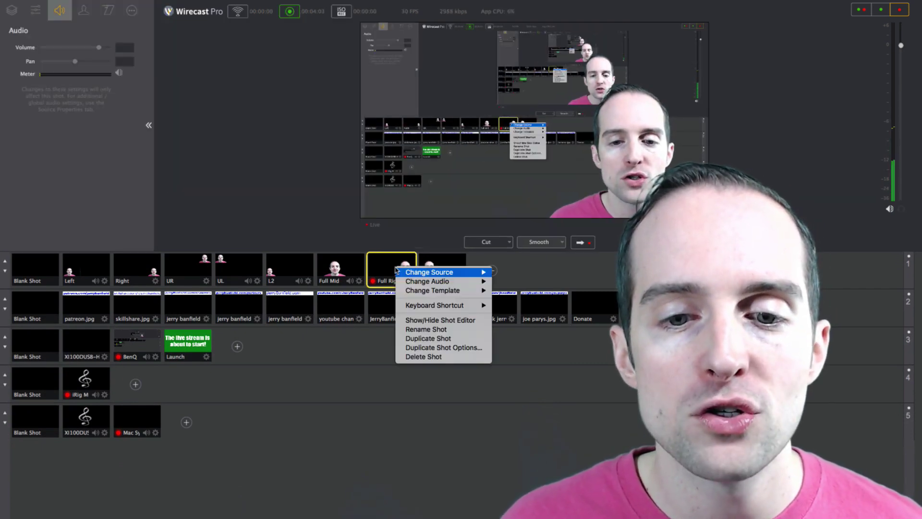
click(185, 133)
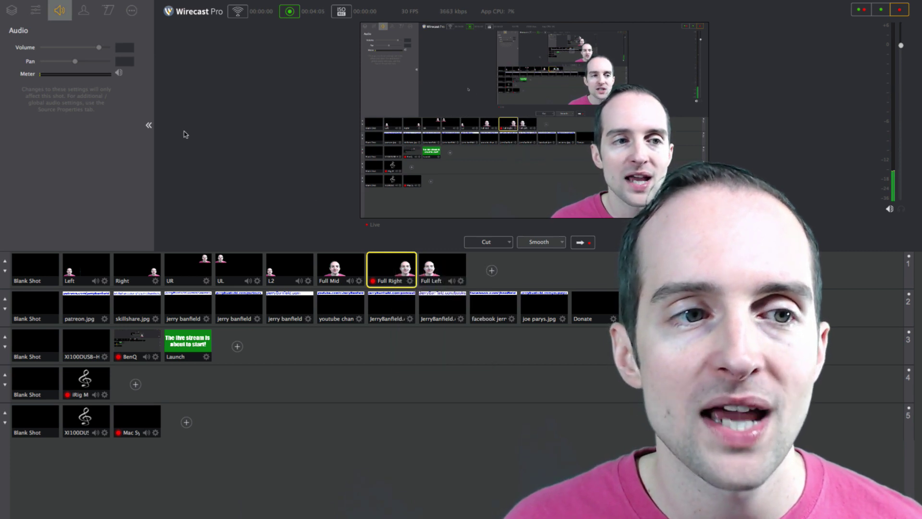
Switch Use Chroma Key off and on repeatedly for the Full Right shot to compare the green screen effect, leaving it enabled.
click(84, 10)
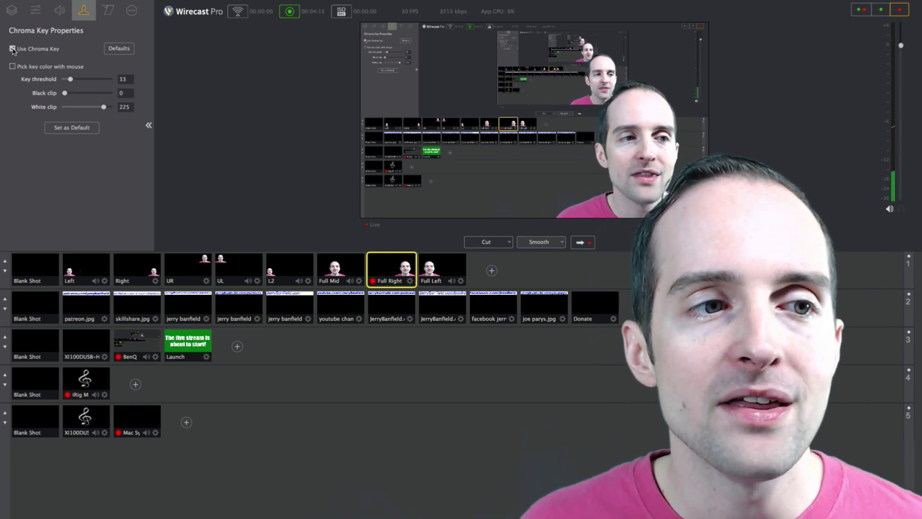
click(13, 49)
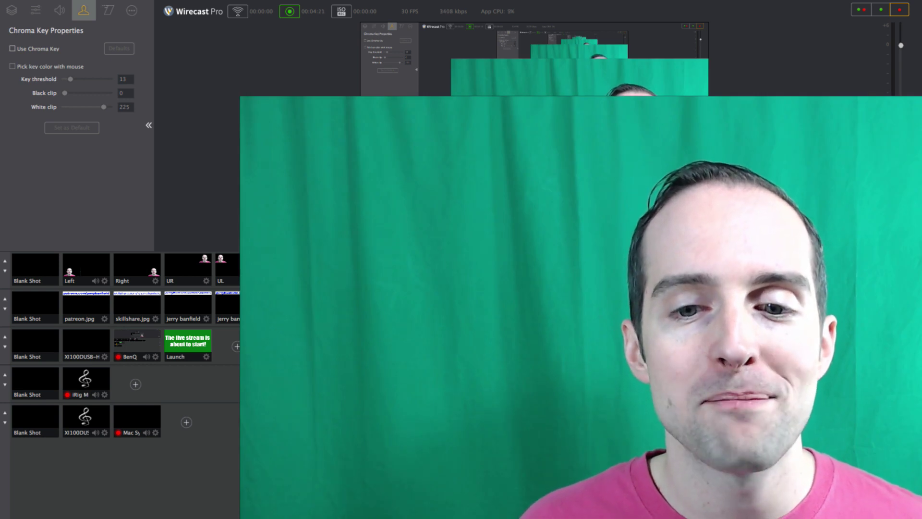
click(12, 48)
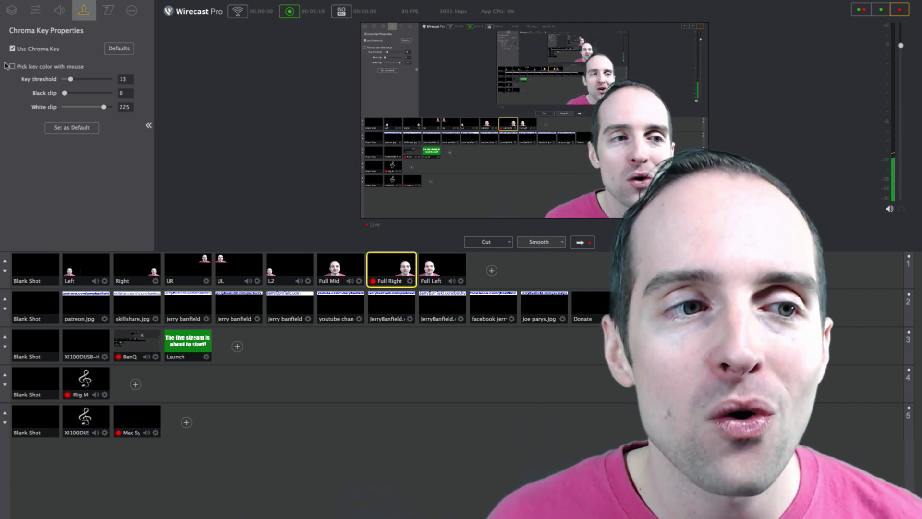
click(13, 49)
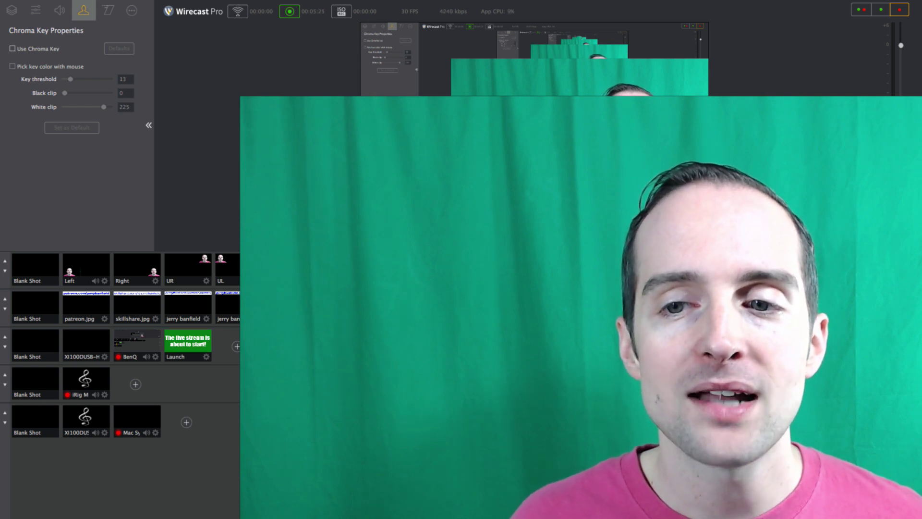
click(13, 49)
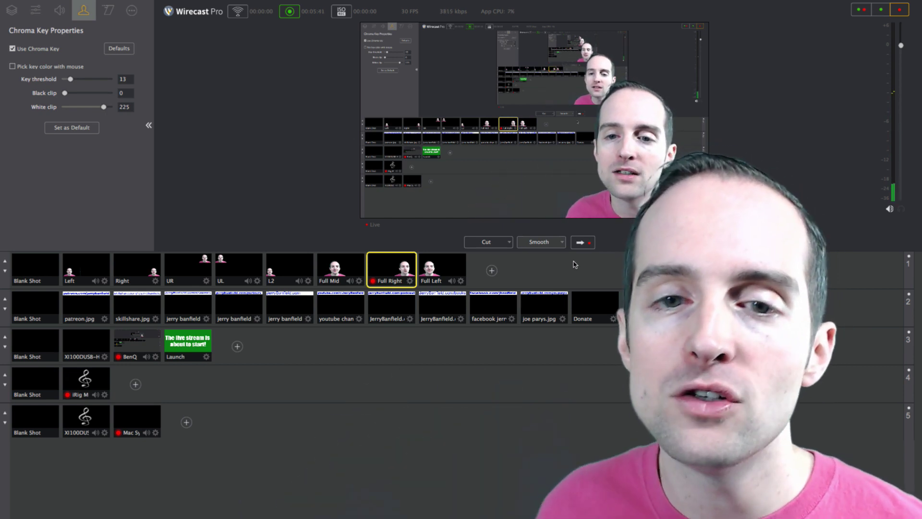
click(12, 48)
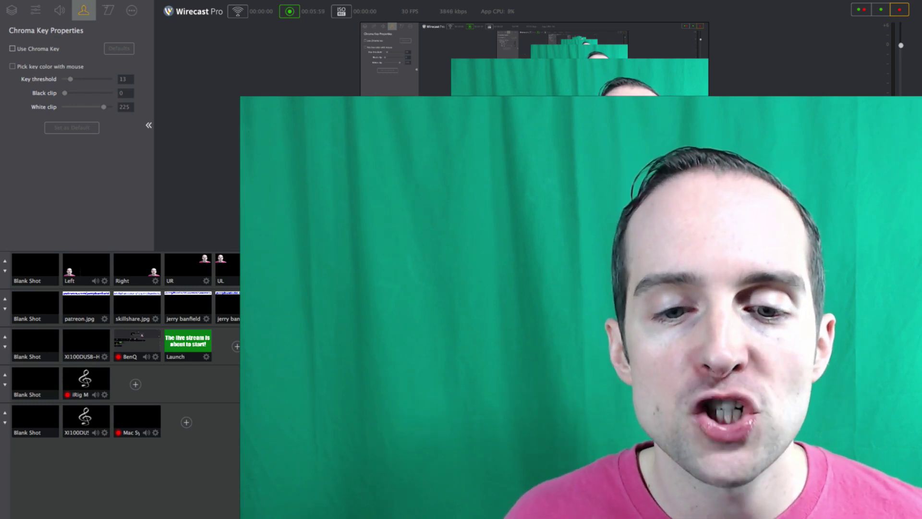
click(13, 48)
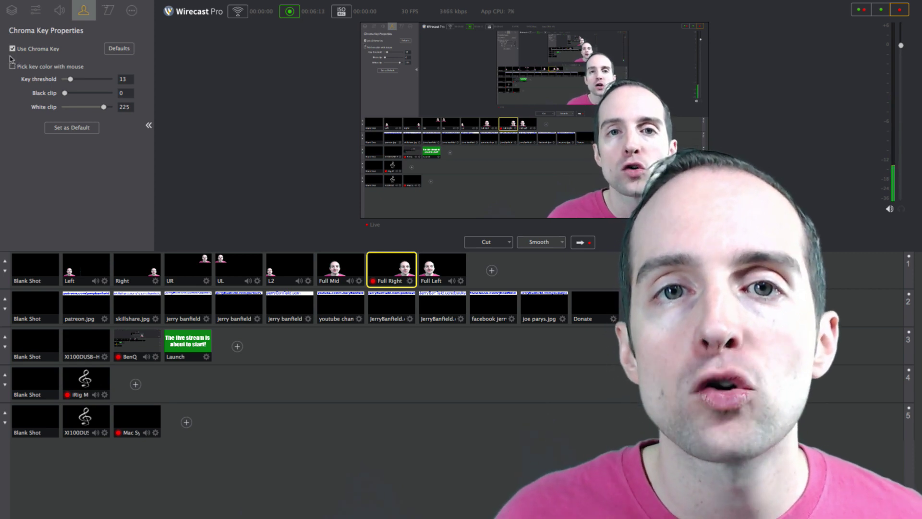
click(13, 48)
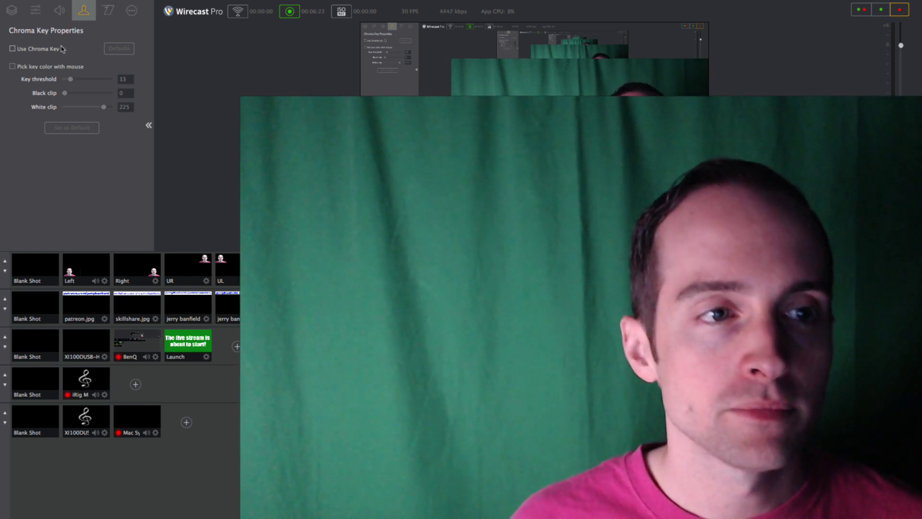
click(12, 49)
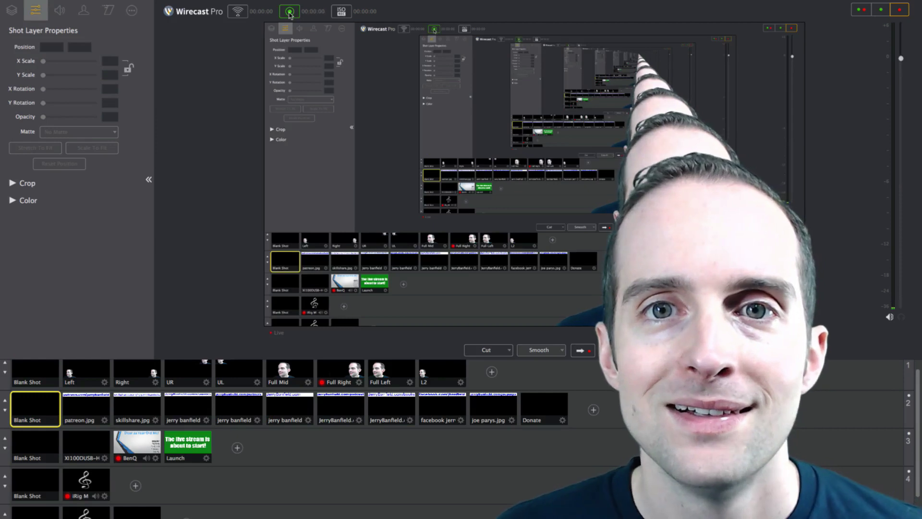
Start a recording, show the patreon, skillshare and resources banners in turn on the second layer, and clear them with Blank Shot.
click(289, 12)
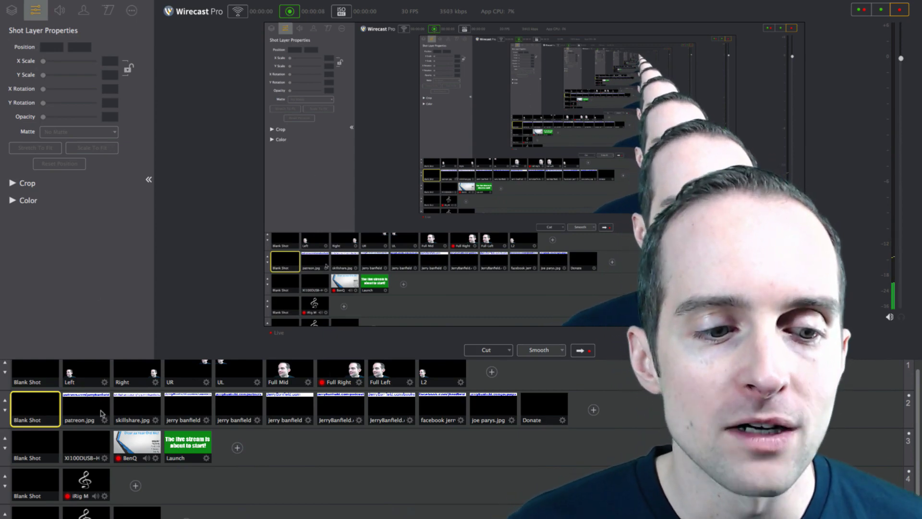
click(98, 410)
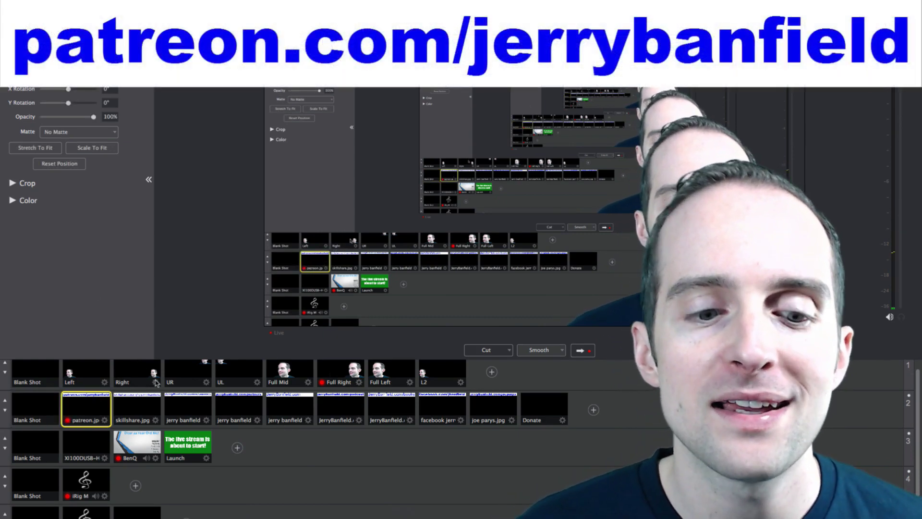
click(136, 410)
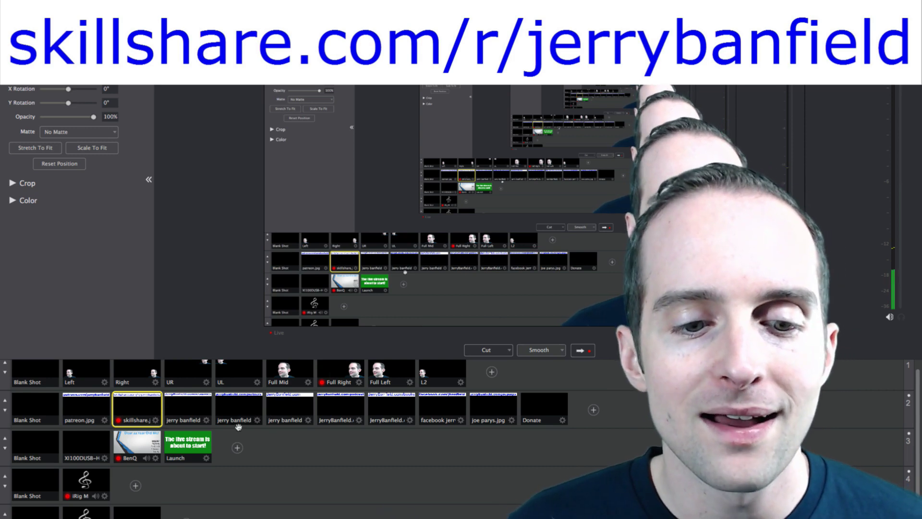
click(197, 413)
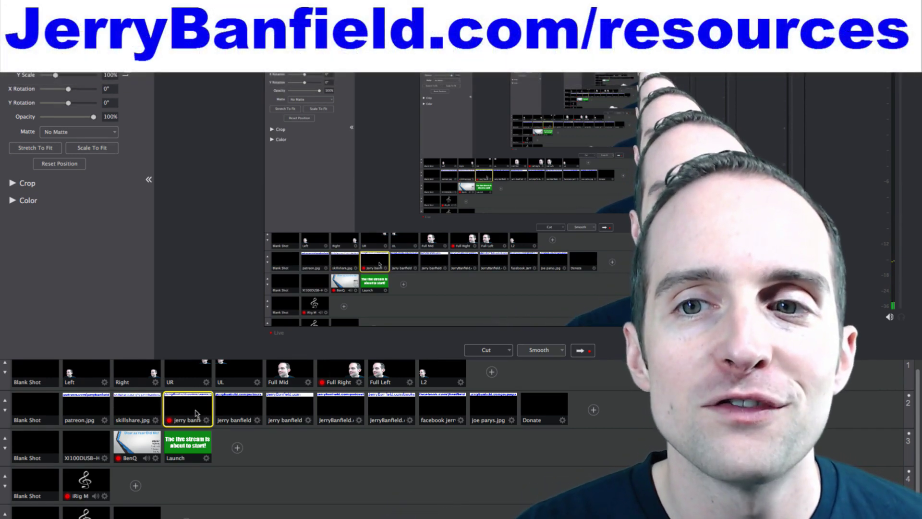
click(34, 408)
Hide the camera with the first layer's Blank Shot and choose Media File as the source for a new second-layer shot.
click(593, 409)
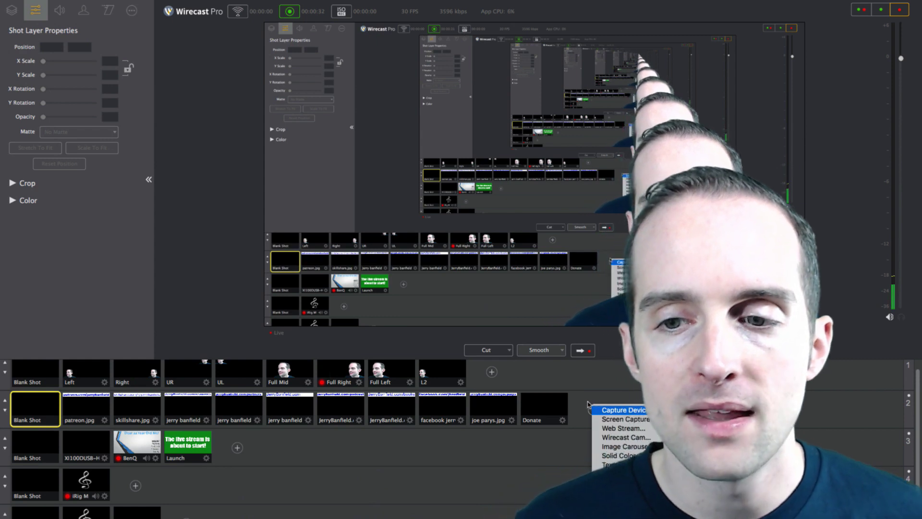
click(33, 377)
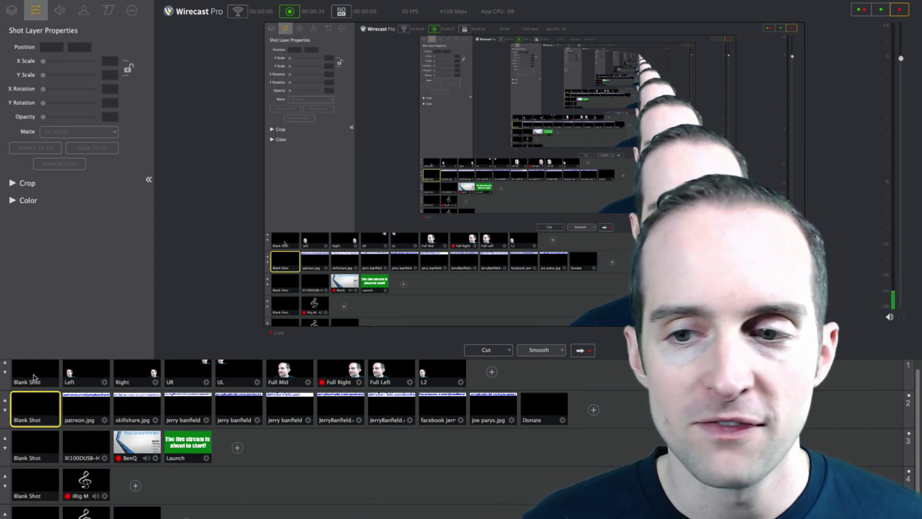
click(33, 377)
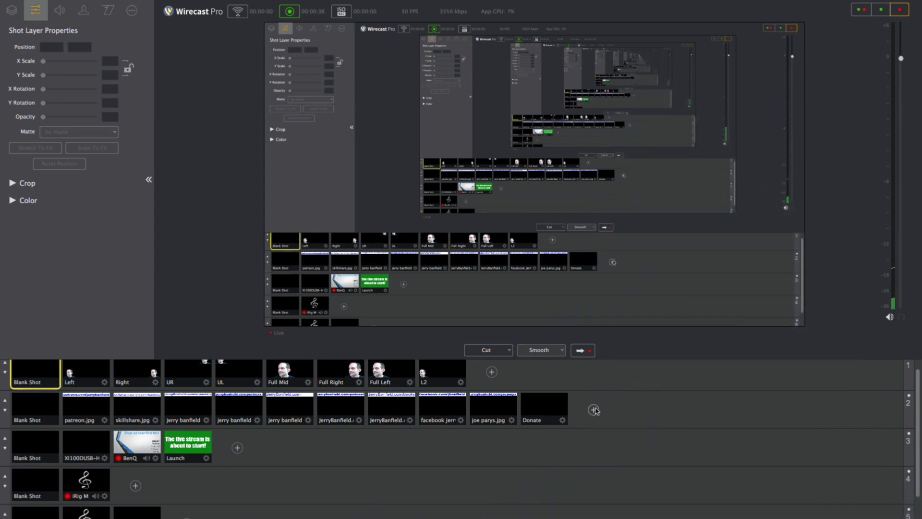
click(594, 410)
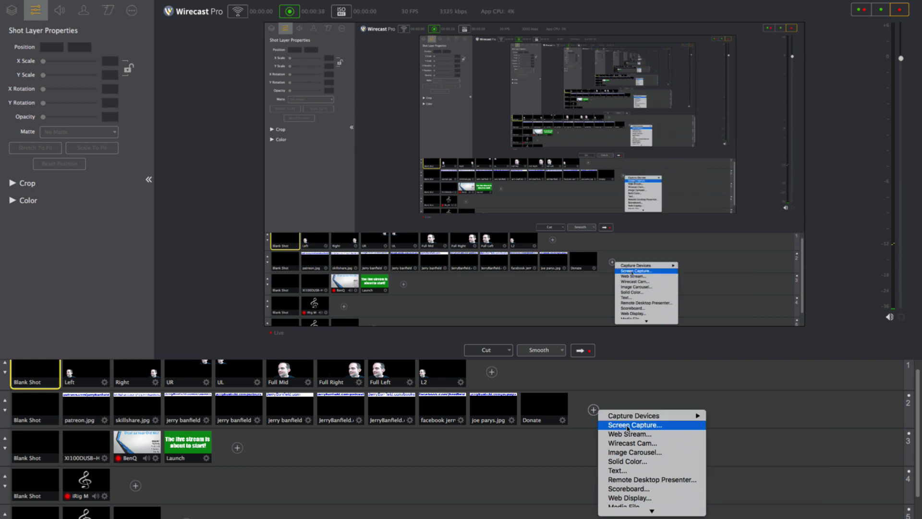
scroll(638, 471, down, 3)
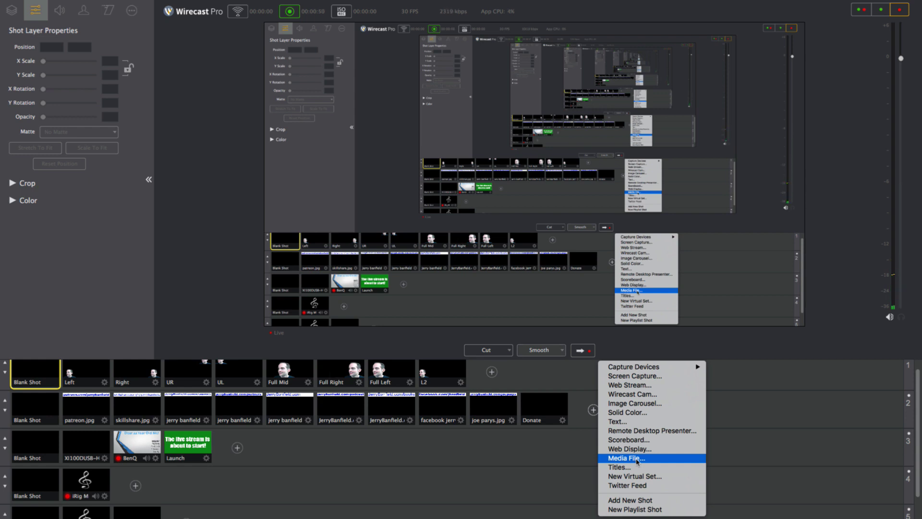
click(638, 459)
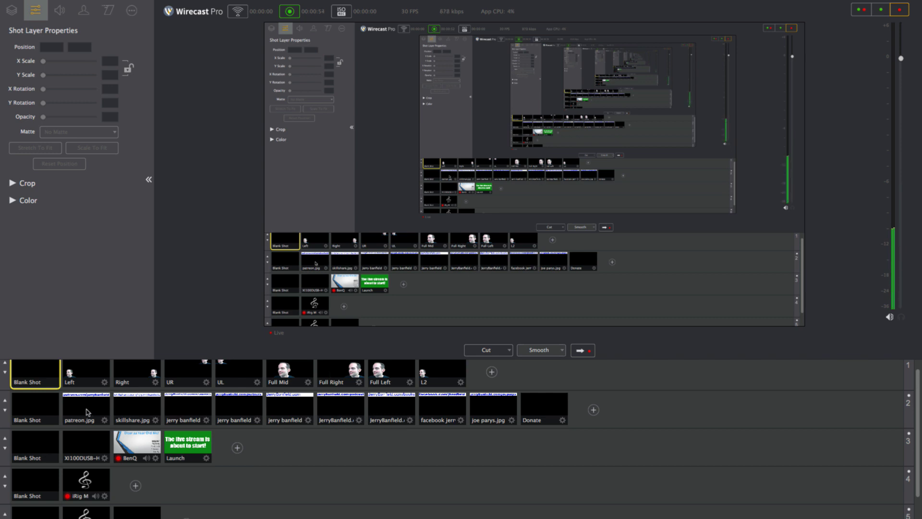
Show the patreon.jpg banner, bring back the Full Right camera shot, and switch the banner to skillshare.jpg.
click(105, 410)
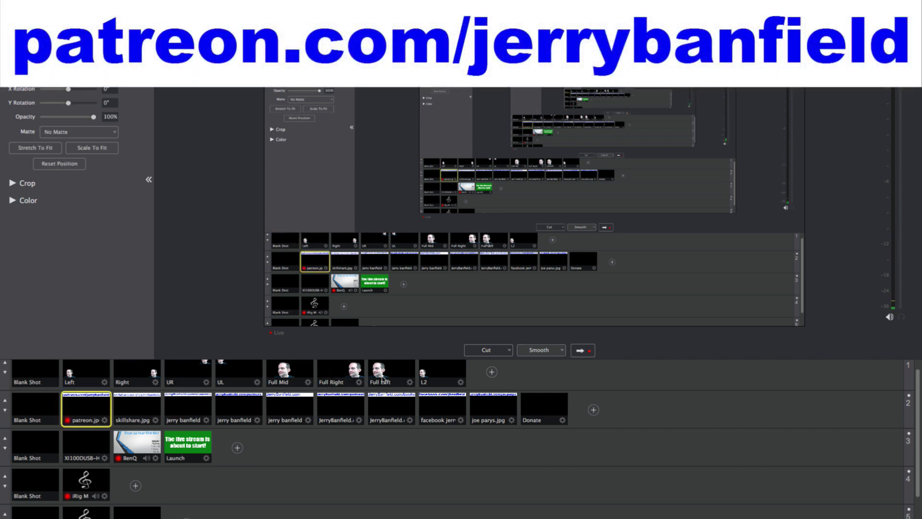
click(335, 374)
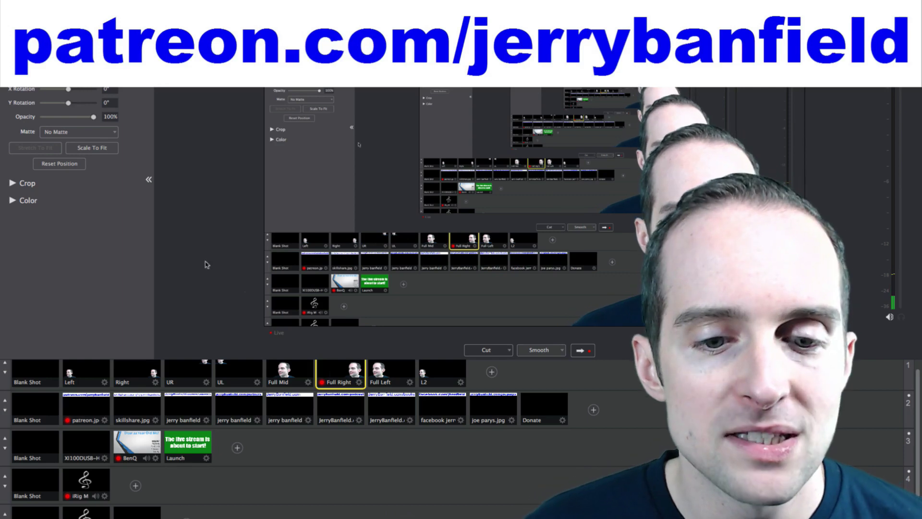
click(139, 407)
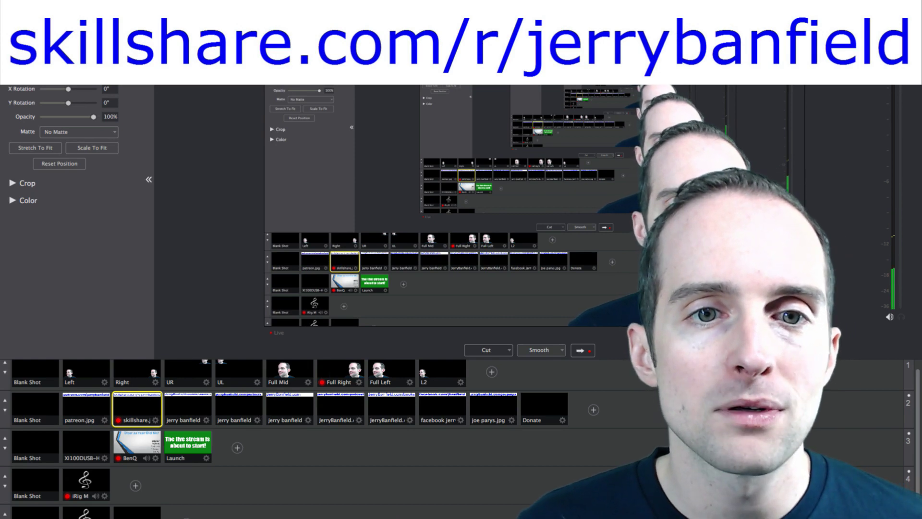
Clear the second layer with its Blank Shot and view the Crop options in the shot layer properties.
click(46, 413)
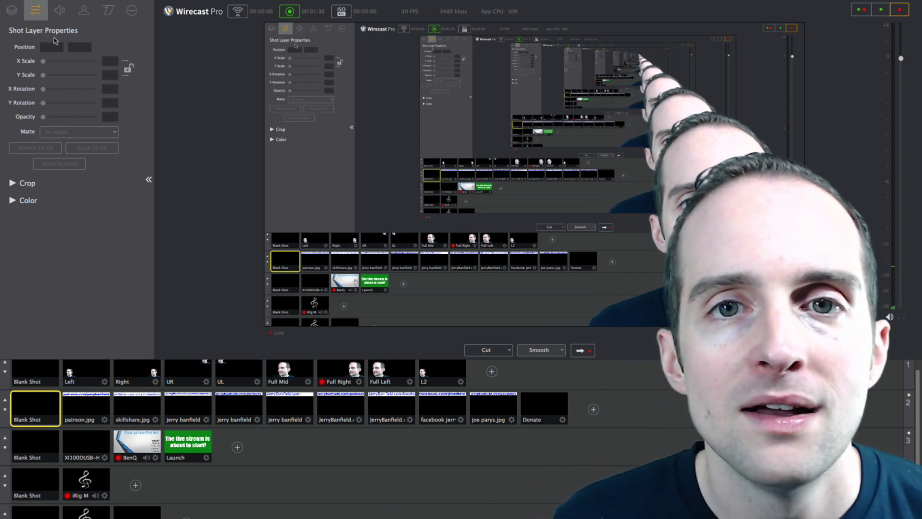
click(13, 183)
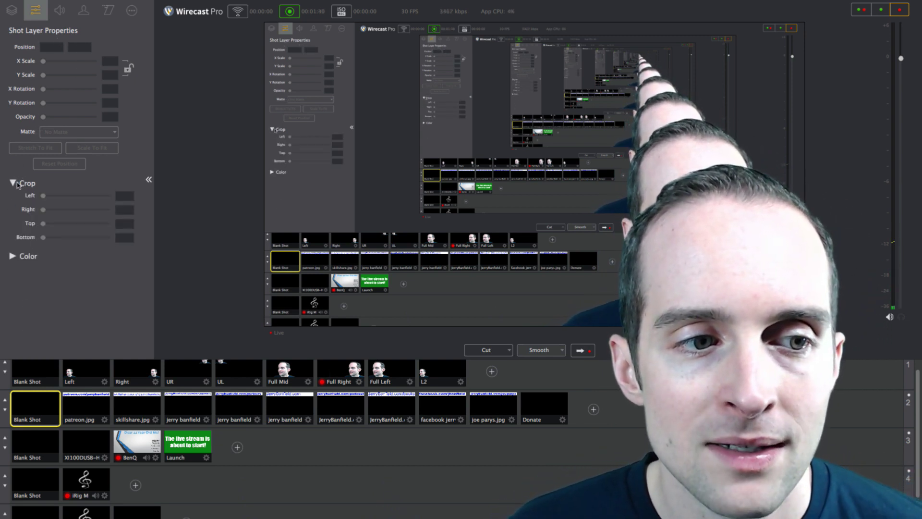
click(13, 183)
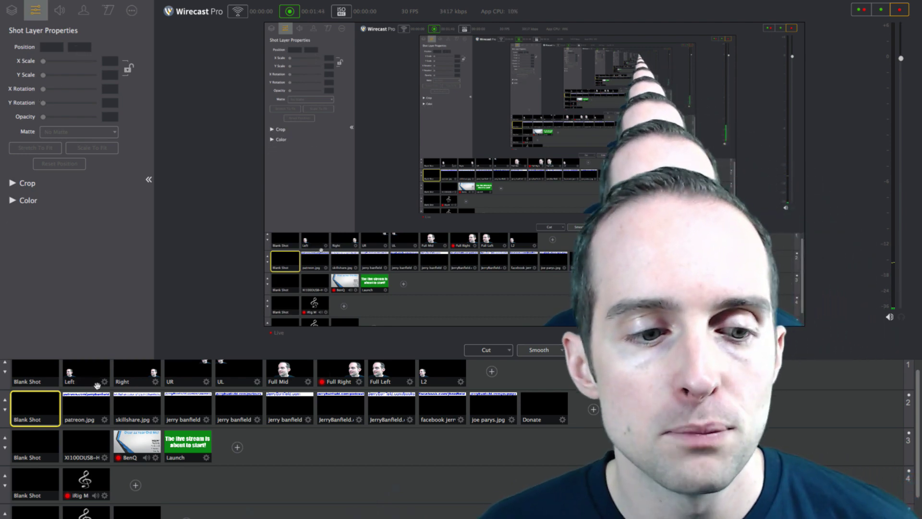
Show the patreon.jpg banner on the second layer, clear it with Blank Shot, and put the skillshare.jpg banner live.
click(102, 406)
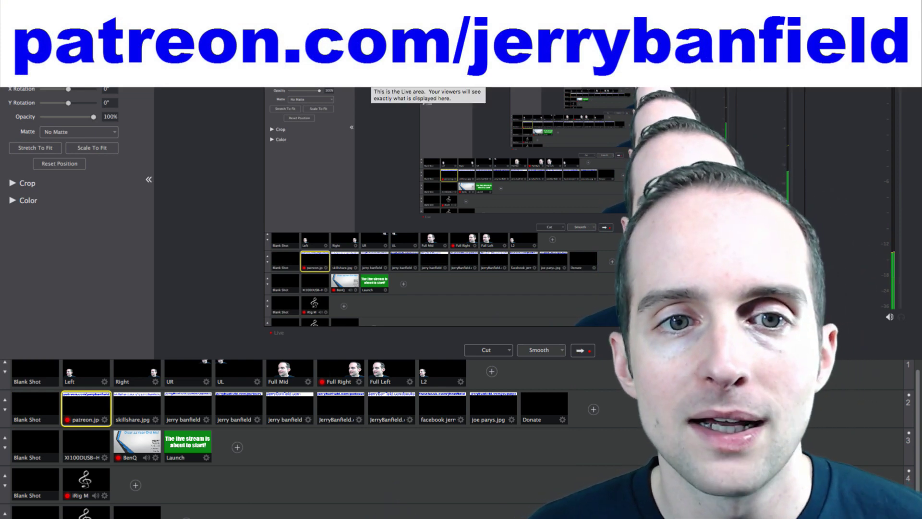
click(35, 407)
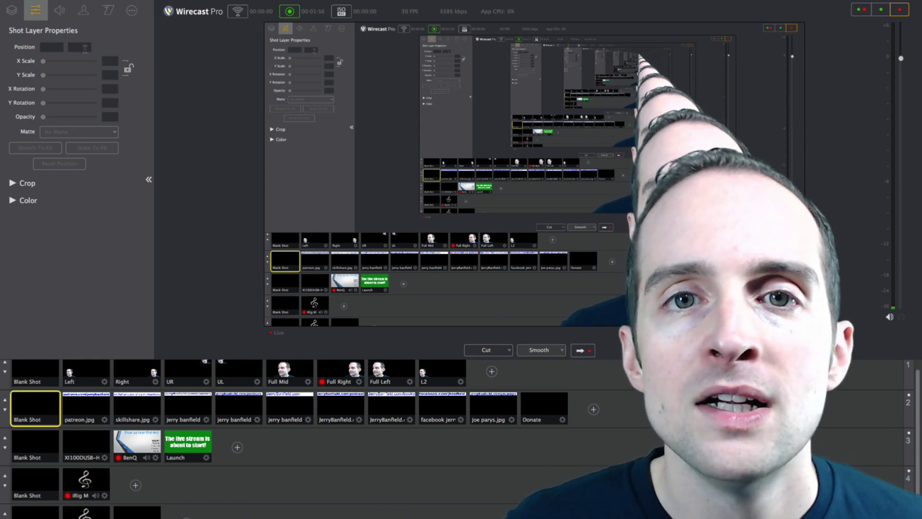
click(143, 408)
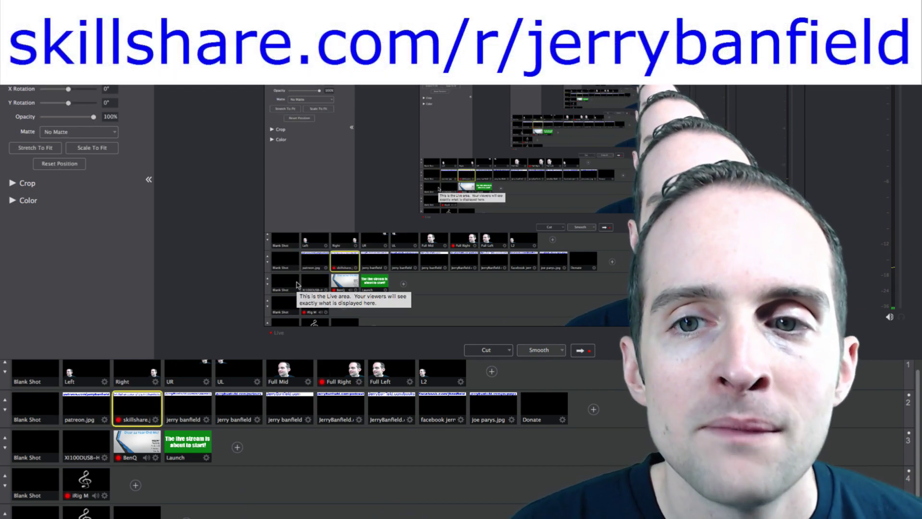